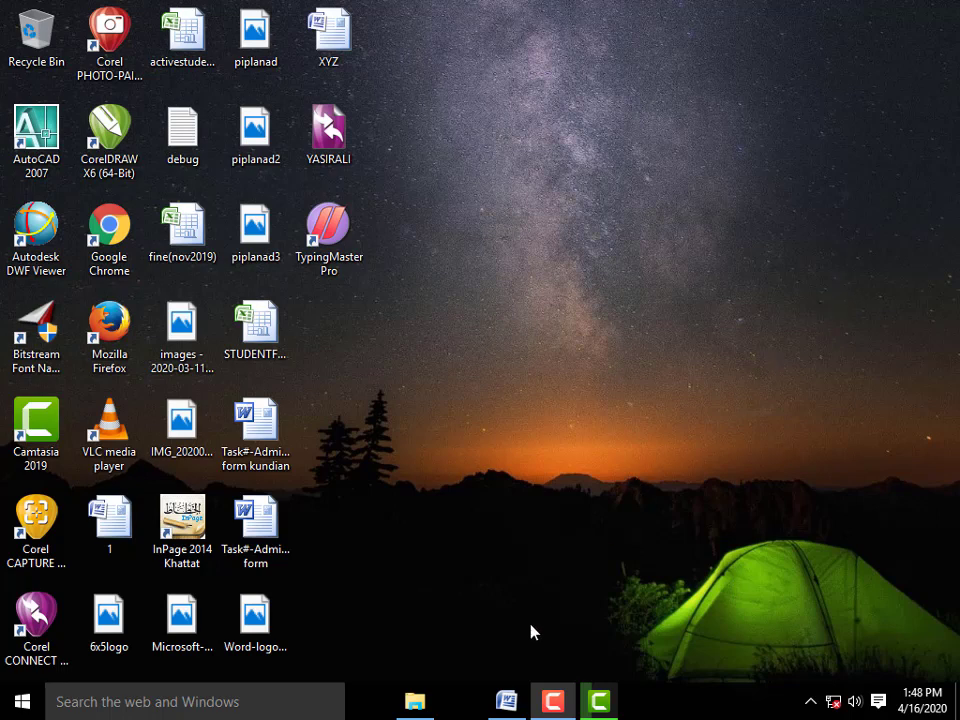
Step: Bring the blank Document1 Word window to the front from the taskbar
{"action": "left_click", "coordinate": [521, 697]}
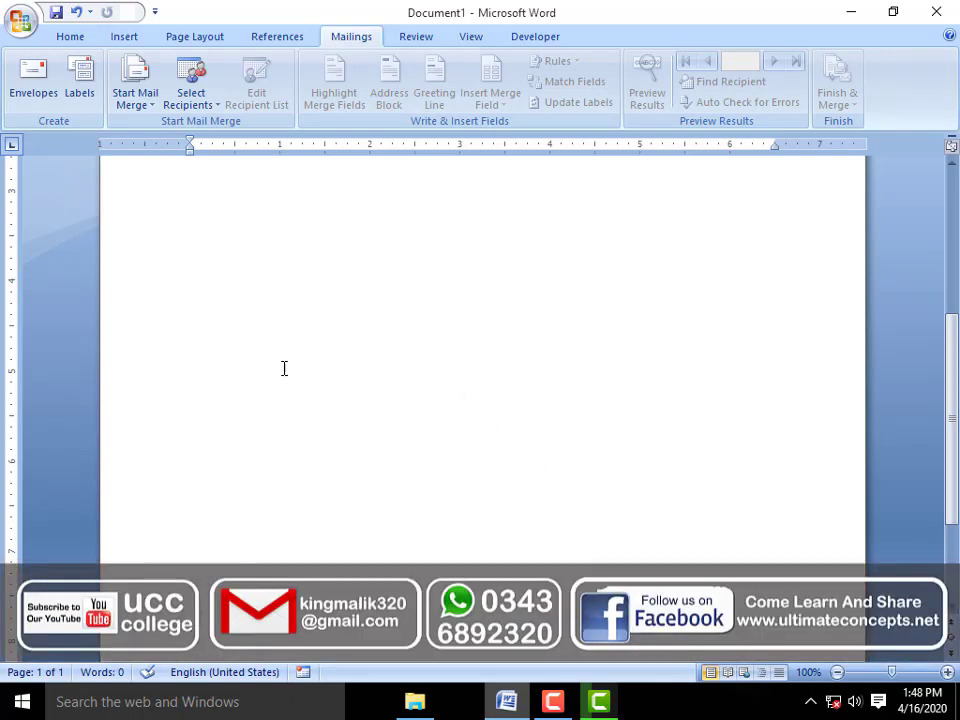
Step: Fill the document with sample paragraphs by entering =RAND() on the first line
{"action": "scroll", "coordinate": [270, 360], "scroll_direction": "up", "scroll_amount": 5}
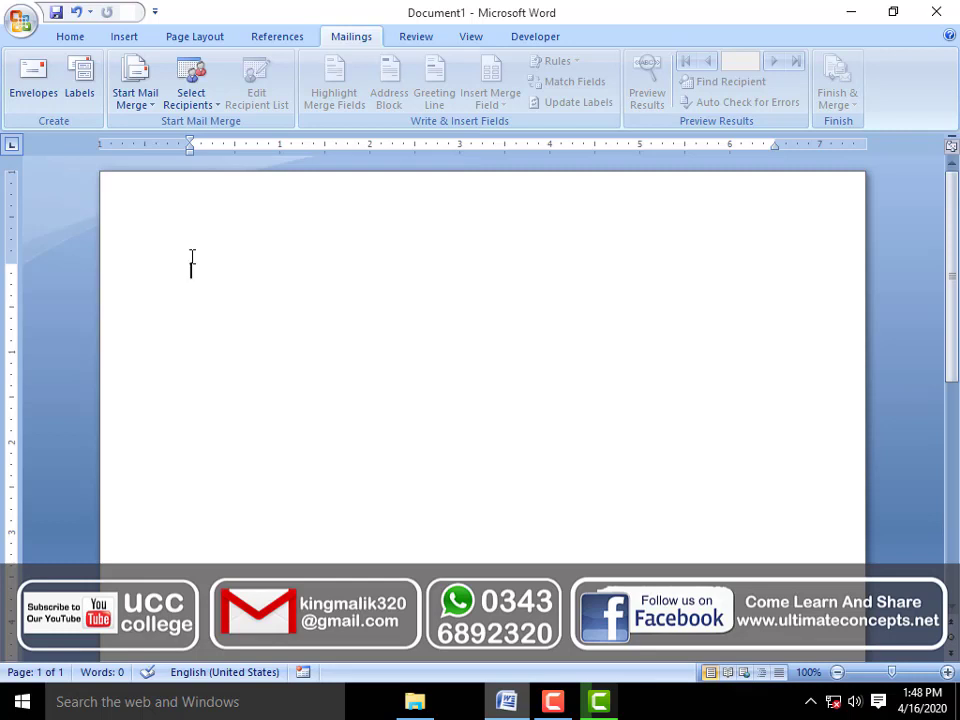
{"action": "type", "text": "=R"}
{"action": "type", "text": "AND"}
{"action": "type", "text": "()"}
{"action": "key", "text": "Return"}
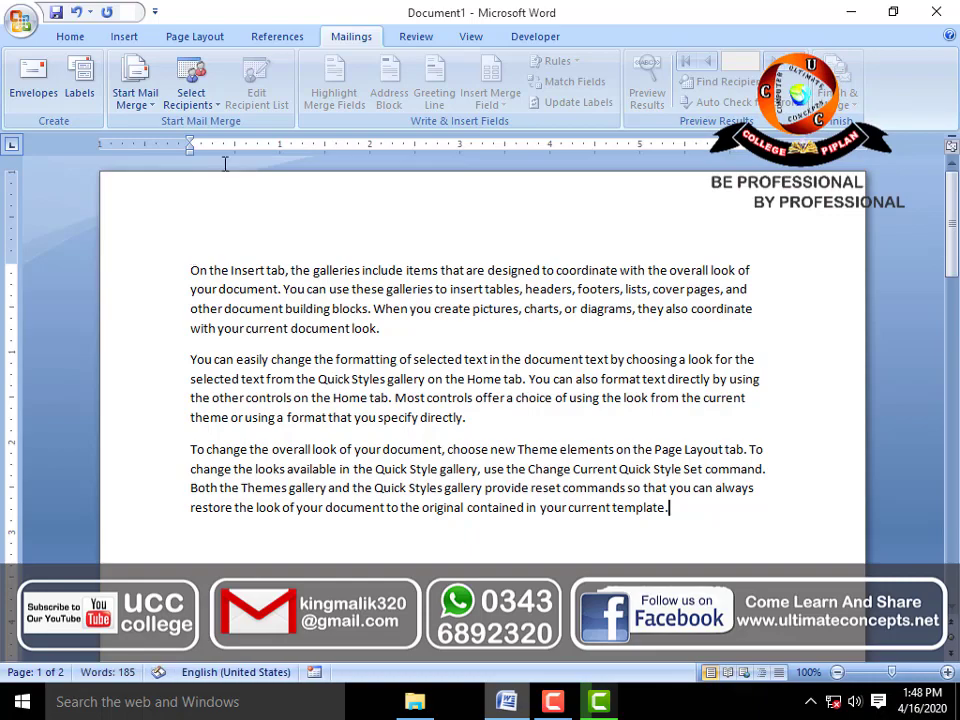
Step: Zoom the document in to 150%
{"action": "left_click", "coordinate": [947, 672]}
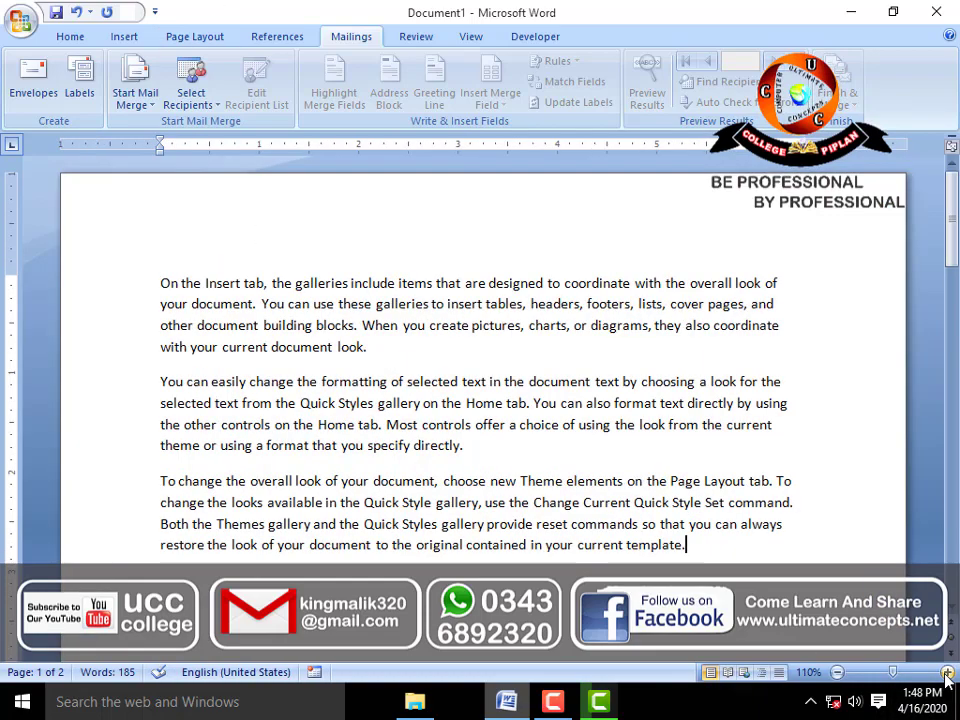
{"action": "left_click", "coordinate": [947, 672]}
{"action": "left_click", "coordinate": [947, 672]}
{"action": "left_click", "coordinate": [947, 672]}
{"action": "left_click", "coordinate": [947, 672]}
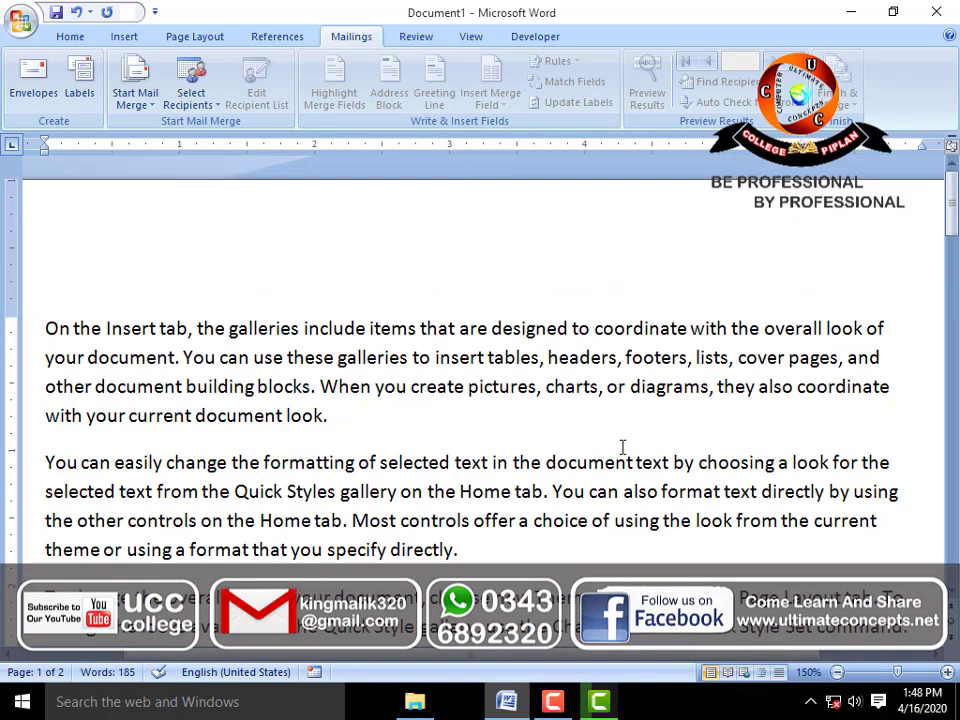
Step: Move the caret with Home, End, Ctrl+Home and Ctrl+End, ending at the document's end
{"action": "left_click", "coordinate": [318, 416]}
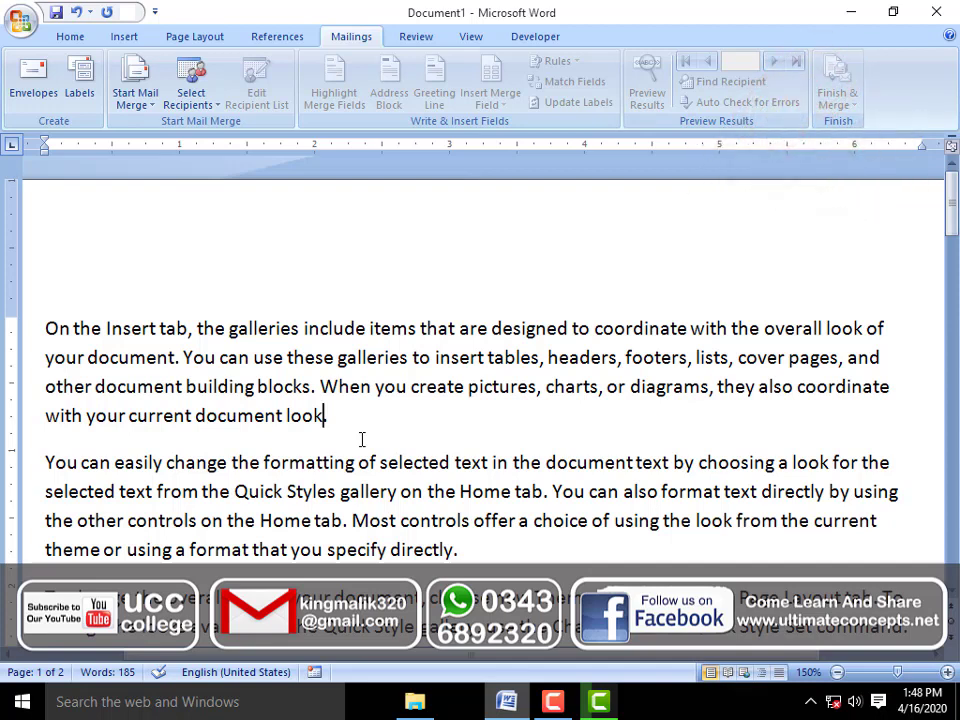
{"action": "key", "text": "Home"}
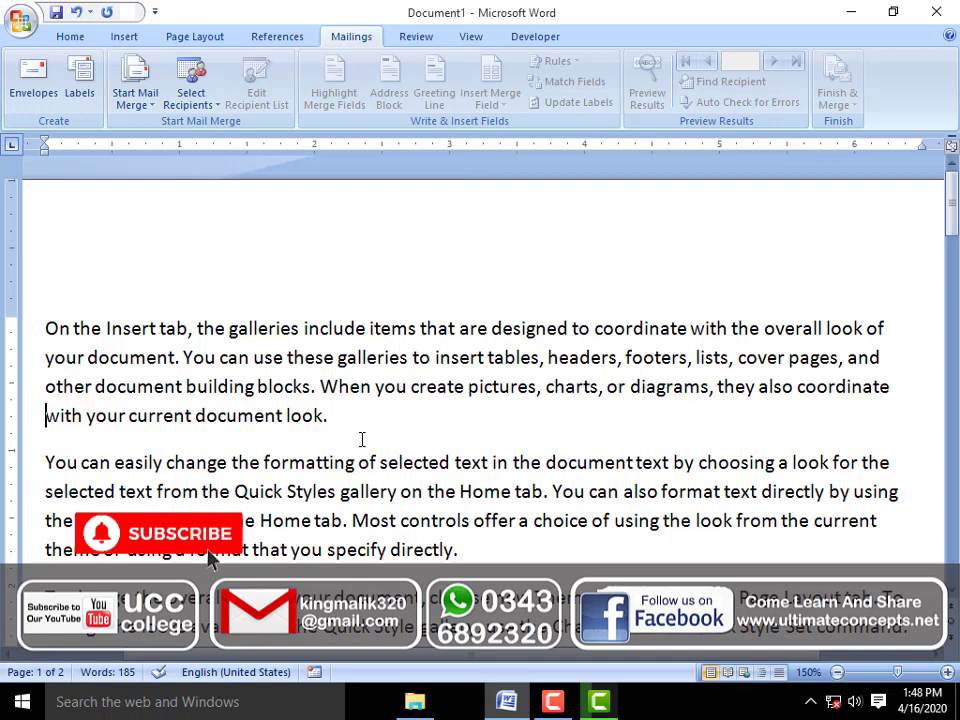
{"action": "key", "text": "End"}
{"action": "key", "text": "Home"}
{"action": "key", "text": "End"}
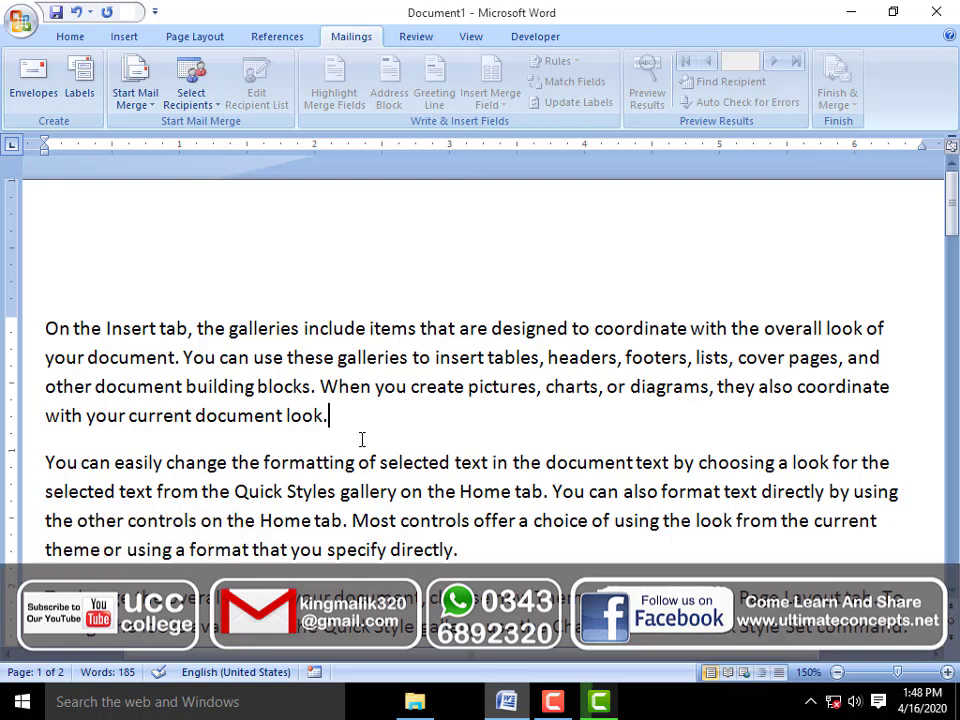
{"action": "key", "text": "ctrl+Home"}
{"action": "key", "text": "End"}
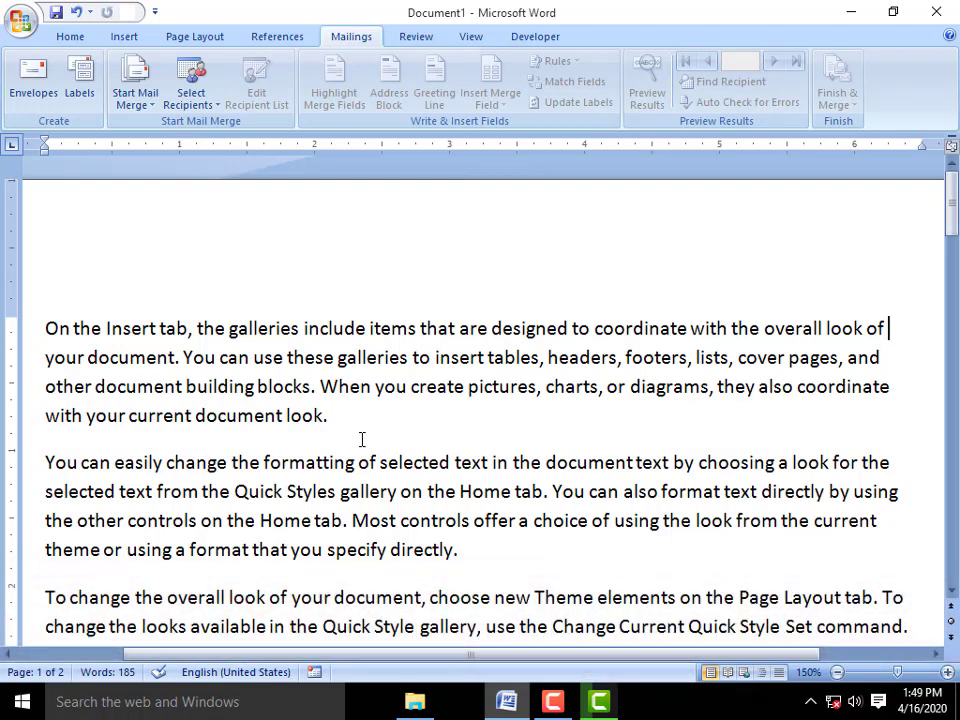
{"action": "key", "text": "ctrl+End"}
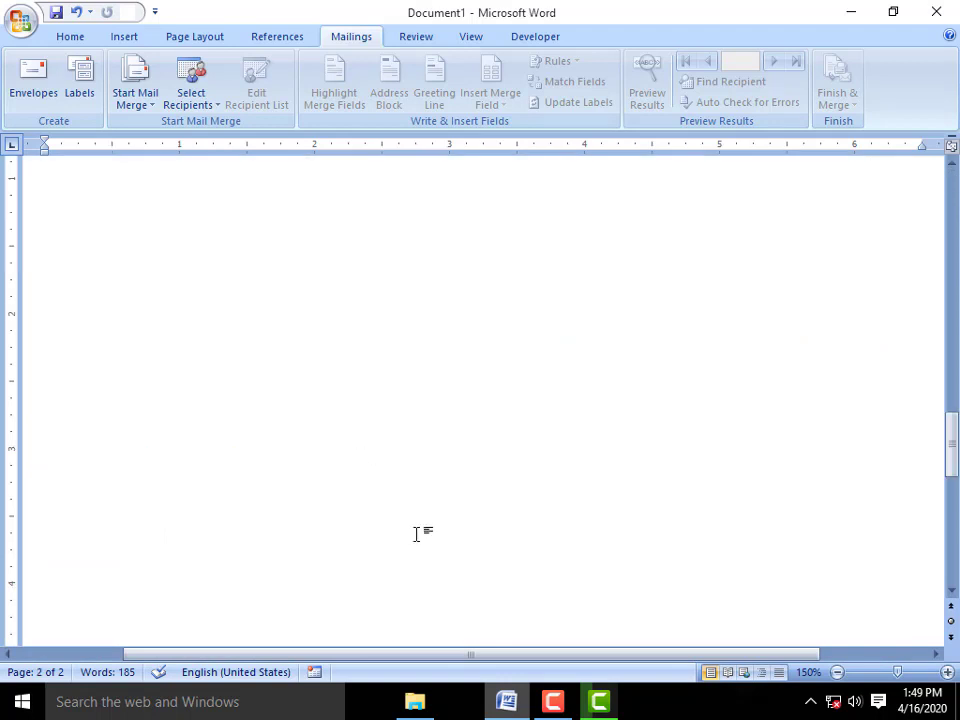
Step: Delete the empty second page with Backspace from the top of page 2
{"action": "scroll", "coordinate": [372, 426], "scroll_direction": "up", "scroll_amount": 10}
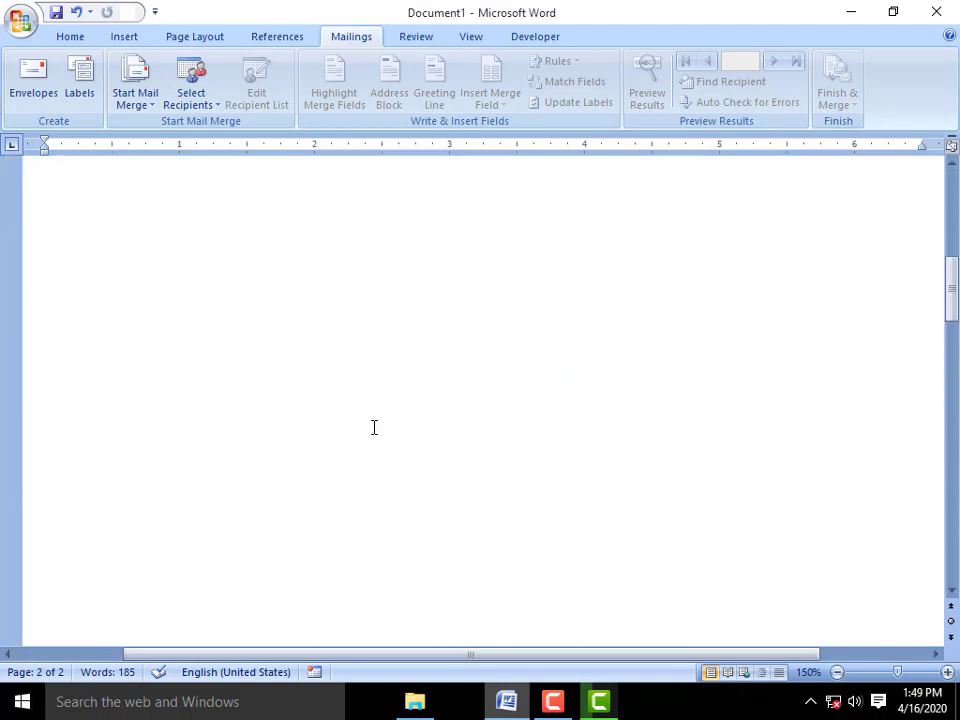
{"action": "scroll", "coordinate": [374, 427], "scroll_direction": "up", "scroll_amount": 5}
{"action": "scroll", "coordinate": [372, 430], "scroll_direction": "down", "scroll_amount": 5}
{"action": "scroll", "coordinate": [370, 435], "scroll_direction": "down", "scroll_amount": 2}
{"action": "scroll", "coordinate": [368, 443], "scroll_direction": "down", "scroll_amount": 3}
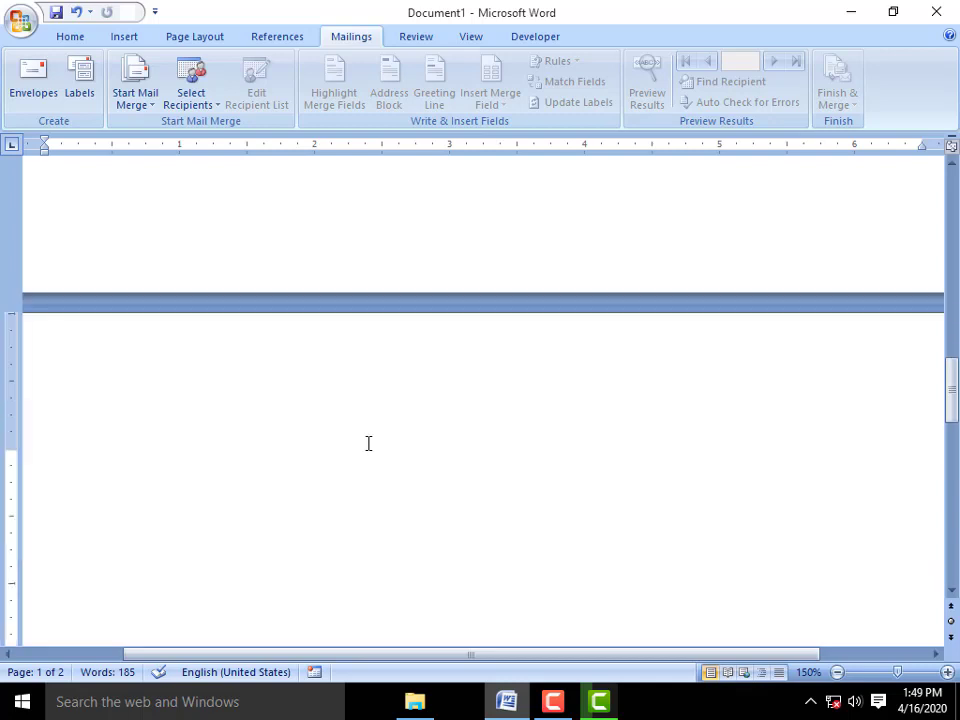
{"action": "left_click", "coordinate": [261, 474]}
{"action": "scroll", "coordinate": [262, 474], "scroll_direction": "up", "scroll_amount": 1}
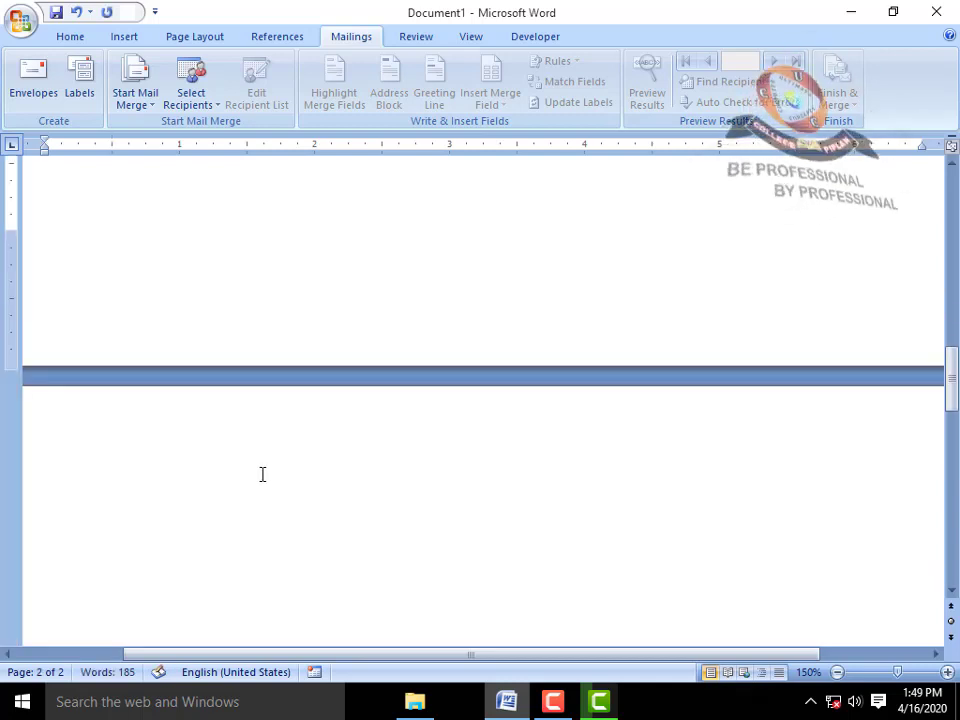
{"action": "scroll", "coordinate": [262, 474], "scroll_direction": "up", "scroll_amount": 1}
{"action": "scroll", "coordinate": [262, 474], "scroll_direction": "up", "scroll_amount": 1}
{"action": "key", "text": "BackSpace"}
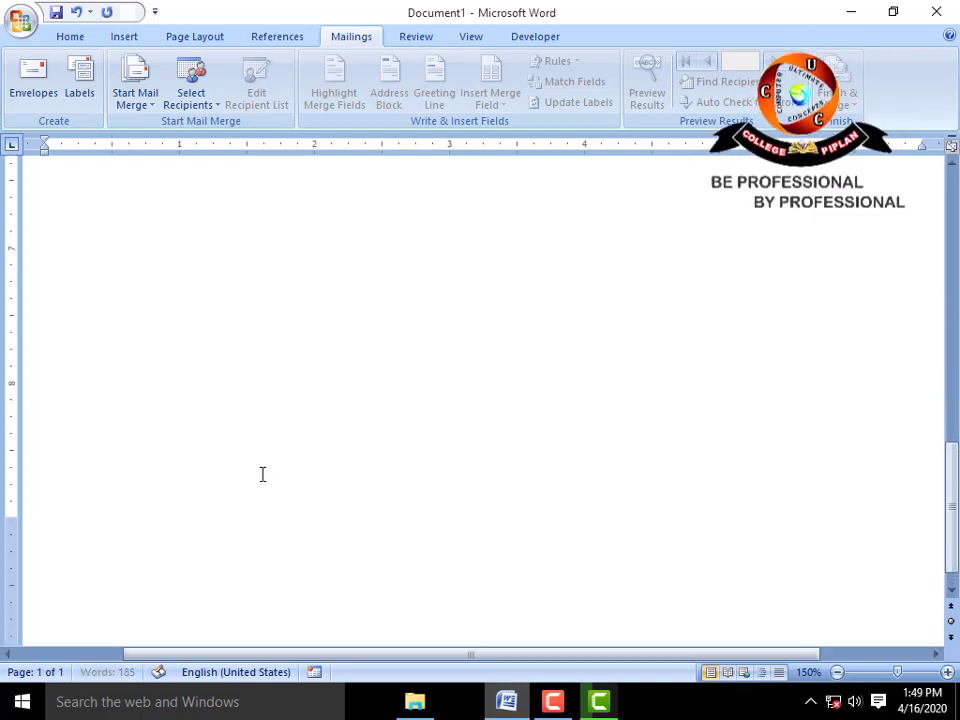
Step: Put the caret at the first paragraph's start, then backspace twice from the document's end
{"action": "scroll", "coordinate": [270, 451], "scroll_direction": "up", "scroll_amount": 5}
{"action": "scroll", "coordinate": [270, 452], "scroll_direction": "up", "scroll_amount": 3}
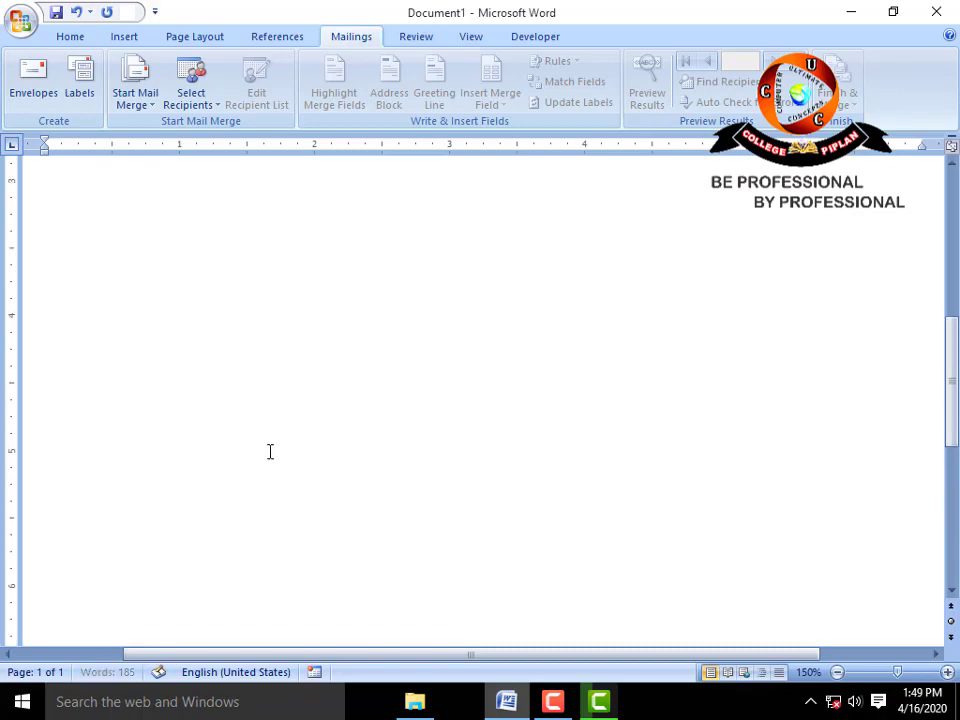
{"action": "scroll", "coordinate": [270, 451], "scroll_direction": "up", "scroll_amount": 2}
{"action": "scroll", "coordinate": [270, 451], "scroll_direction": "up", "scroll_amount": 1}
{"action": "scroll", "coordinate": [270, 451], "scroll_direction": "up", "scroll_amount": 4}
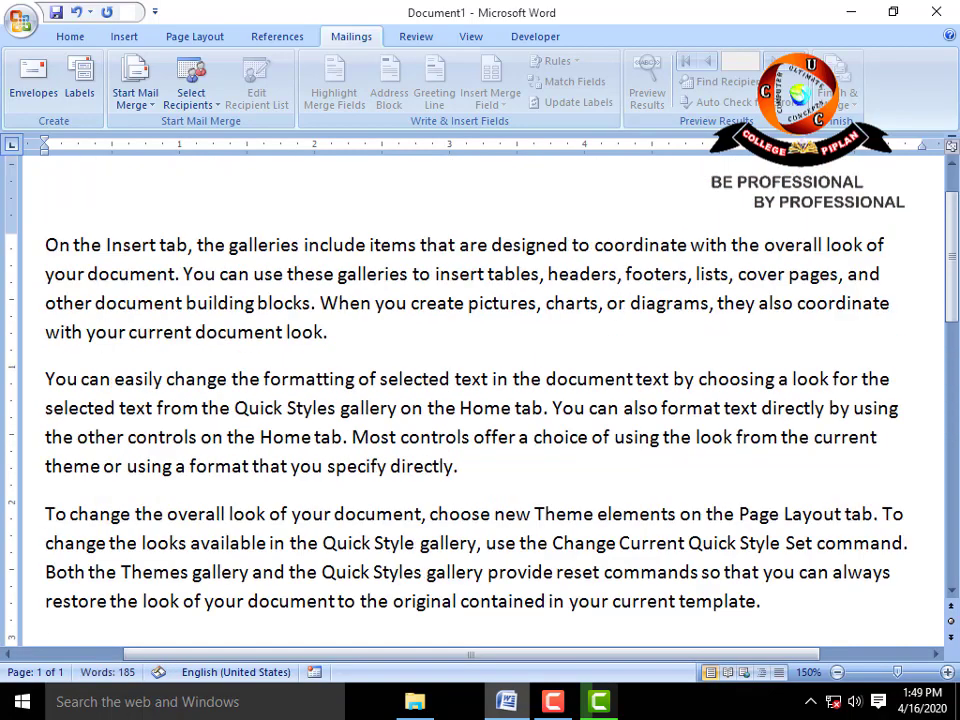
{"action": "left_click", "coordinate": [45, 244]}
{"action": "scroll", "coordinate": [480, 400], "scroll_direction": "down", "scroll_amount": 5}
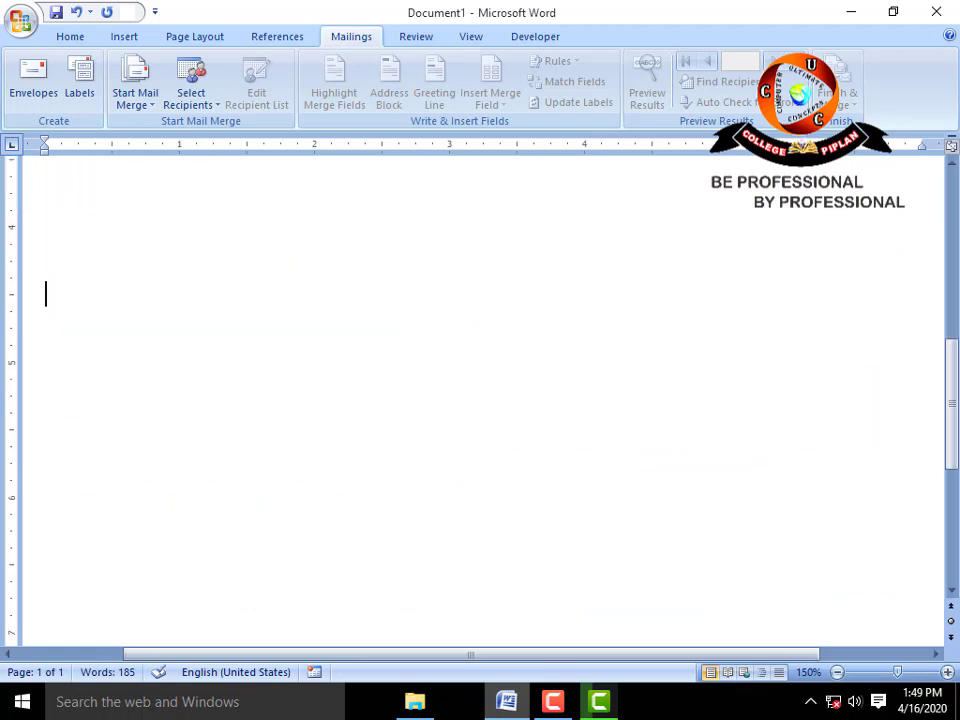
{"action": "scroll", "coordinate": [268, 450], "scroll_direction": "up", "scroll_amount": 3}
{"action": "scroll", "coordinate": [268, 450], "scroll_direction": "up", "scroll_amount": 4}
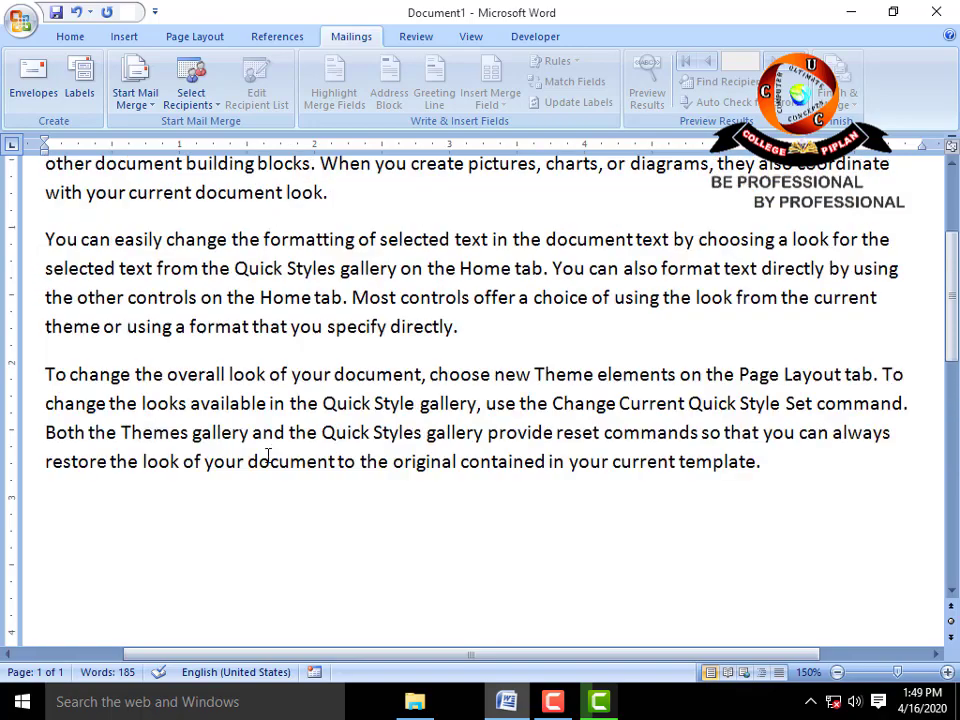
{"action": "scroll", "coordinate": [267, 455], "scroll_direction": "down", "scroll_amount": 1}
{"action": "scroll", "coordinate": [267, 457], "scroll_direction": "down", "scroll_amount": 1}
{"action": "key", "text": "ctrl+End"}
{"action": "key", "text": "BackSpace"}
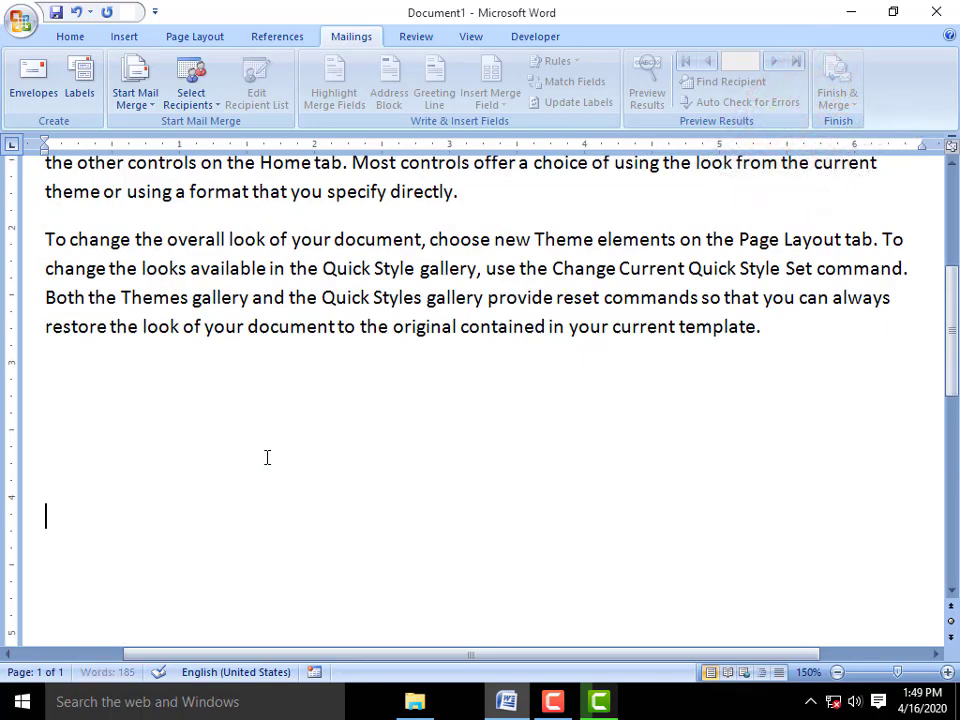
{"action": "key", "text": "BackSpace"}
{"action": "key", "text": "BackSpace"}
{"action": "key", "text": "BackSpace"}
{"action": "key", "text": "BackSpace"}
{"action": "scroll", "coordinate": [420, 478], "scroll_direction": "up", "scroll_amount": 3}
{"action": "scroll", "coordinate": [422, 467], "scroll_direction": "up", "scroll_amount": 2}
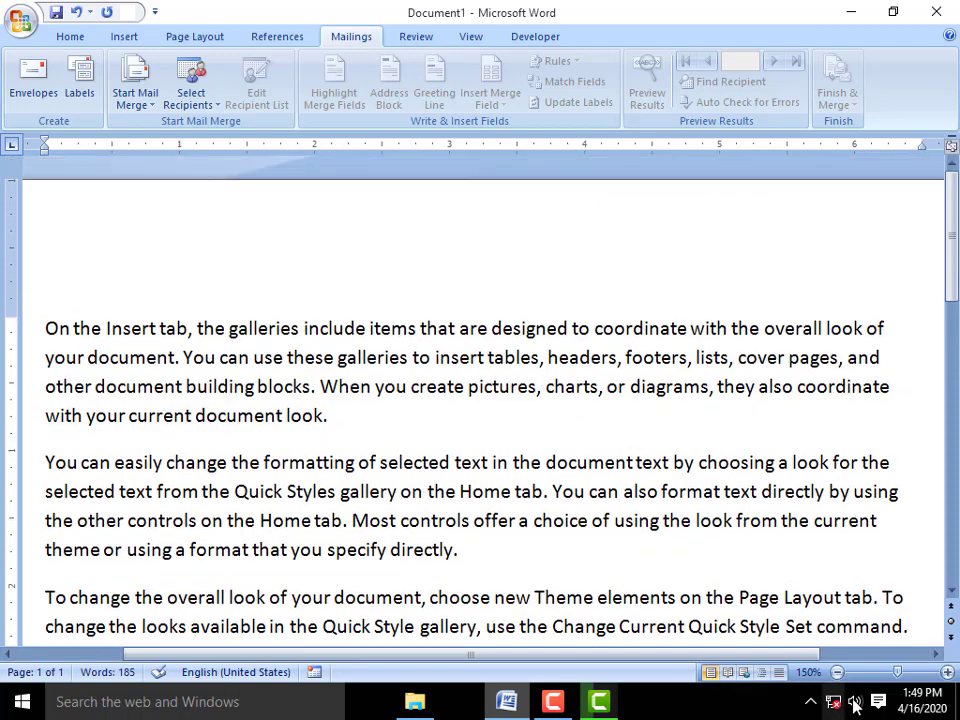
Step: Zoom back out to 100% and scroll down through the pages
{"action": "left_click", "coordinate": [837, 672]}
{"action": "left_click", "coordinate": [837, 672]}
{"action": "left_click", "coordinate": [837, 672]}
{"action": "left_click", "coordinate": [837, 672]}
{"action": "left_click", "coordinate": [837, 672]}
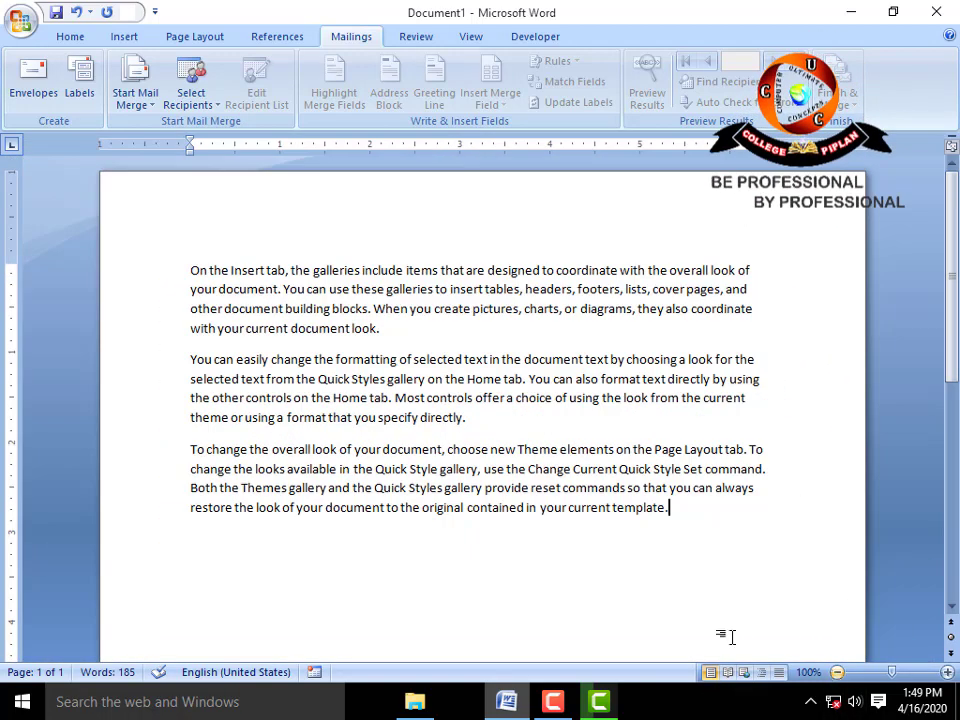
{"action": "scroll", "coordinate": [620, 587], "scroll_direction": "down", "scroll_amount": 10}
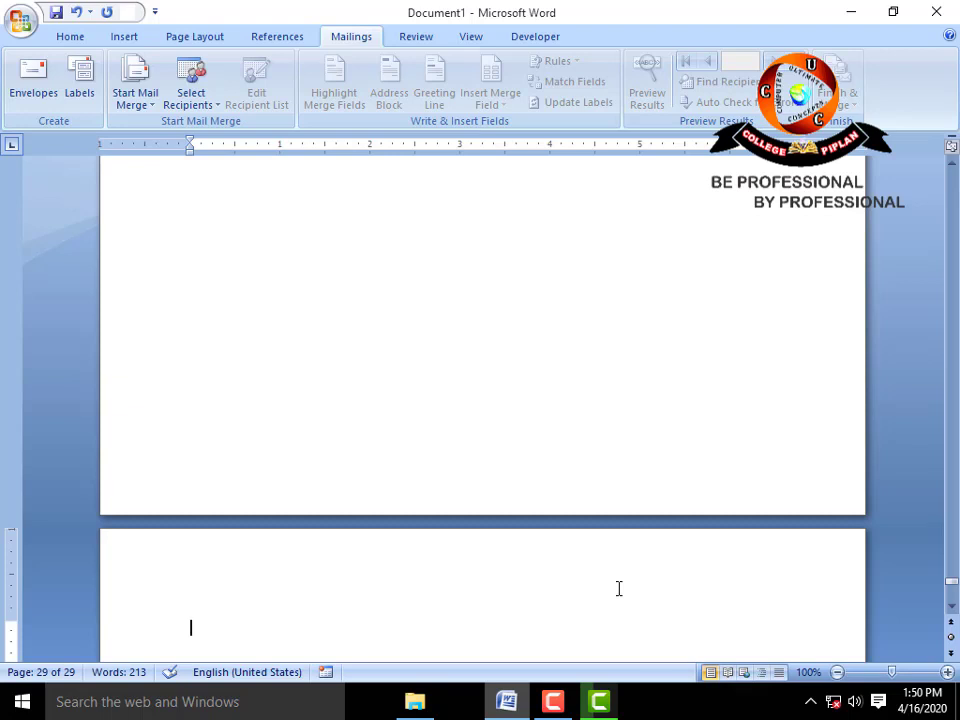
Step: Scroll back through the blank pages and land at the top of page 24 with Ctrl+Page Down
{"action": "scroll", "coordinate": [619, 588], "scroll_direction": "up", "scroll_amount": 3}
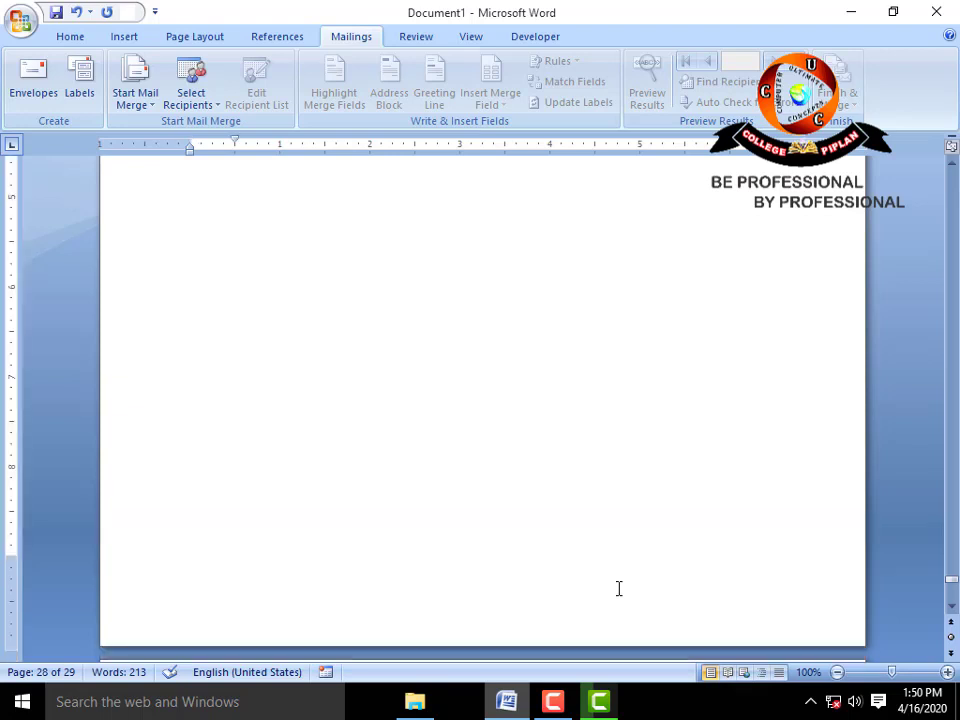
{"action": "scroll", "coordinate": [619, 588], "scroll_direction": "up", "scroll_amount": 10}
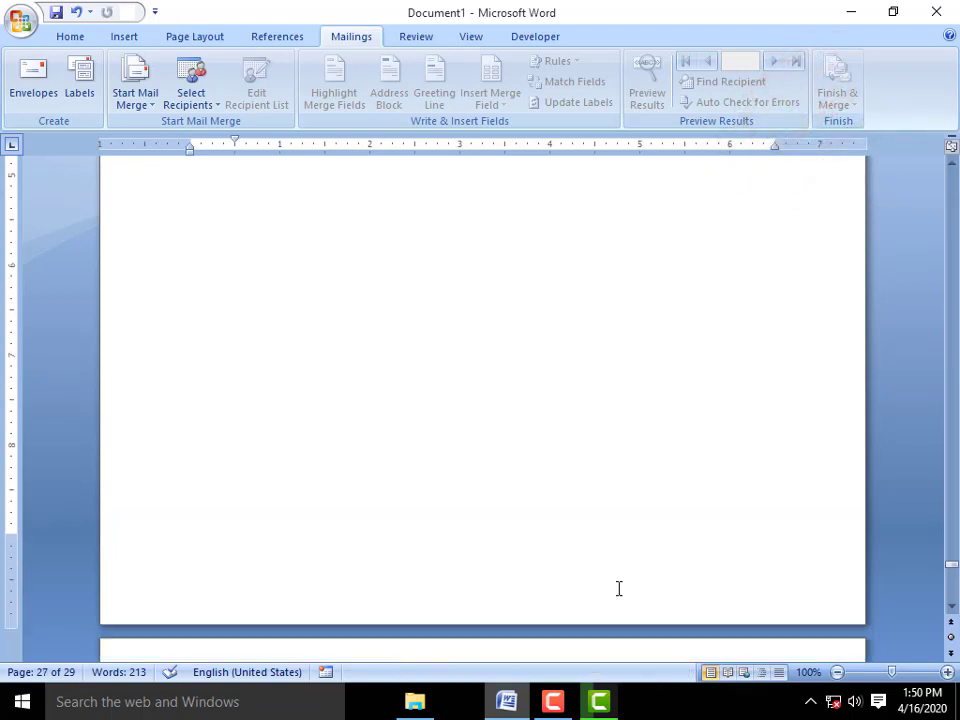
{"action": "scroll", "coordinate": [619, 588], "scroll_direction": "up", "scroll_amount": 5}
{"action": "scroll", "coordinate": [619, 588], "scroll_direction": "up", "scroll_amount": 5}
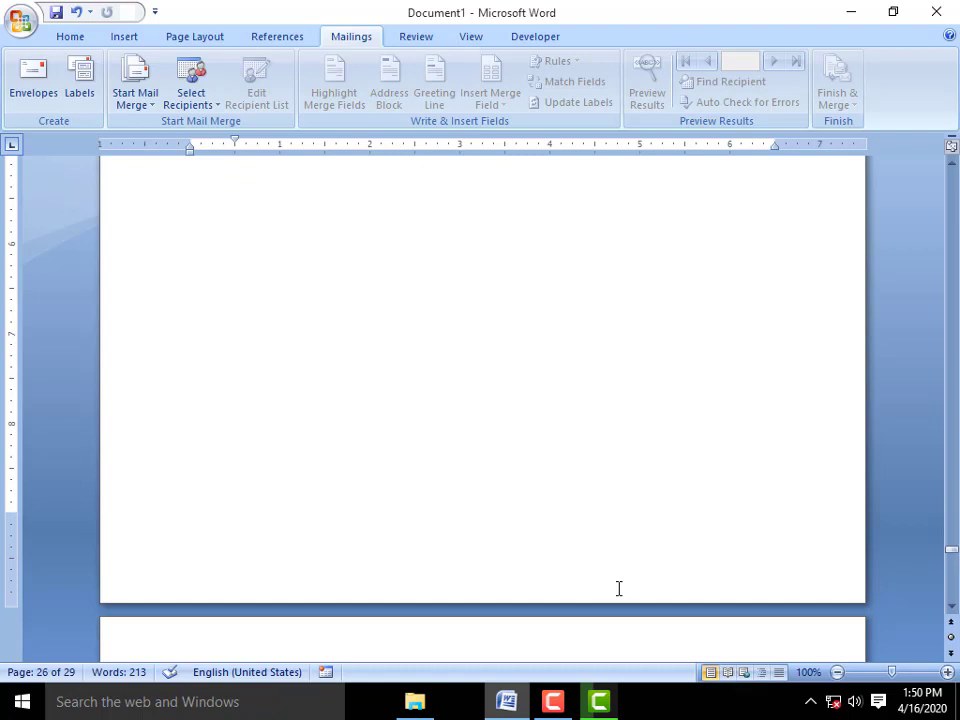
{"action": "scroll", "coordinate": [619, 588], "scroll_direction": "down", "scroll_amount": 5}
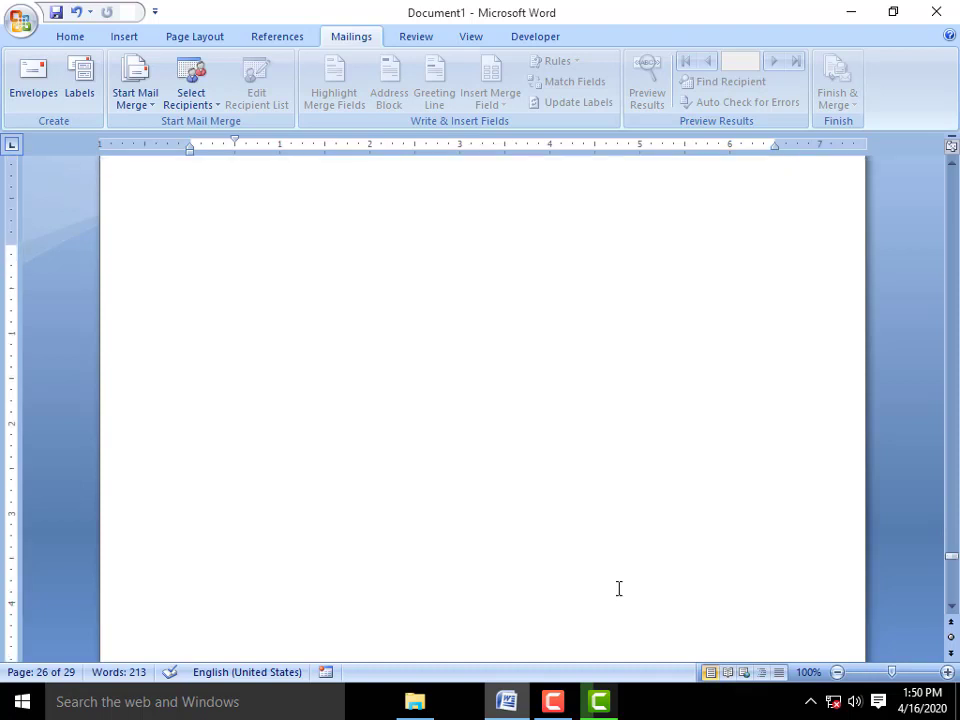
{"action": "scroll", "coordinate": [619, 588], "scroll_direction": "down", "scroll_amount": 5}
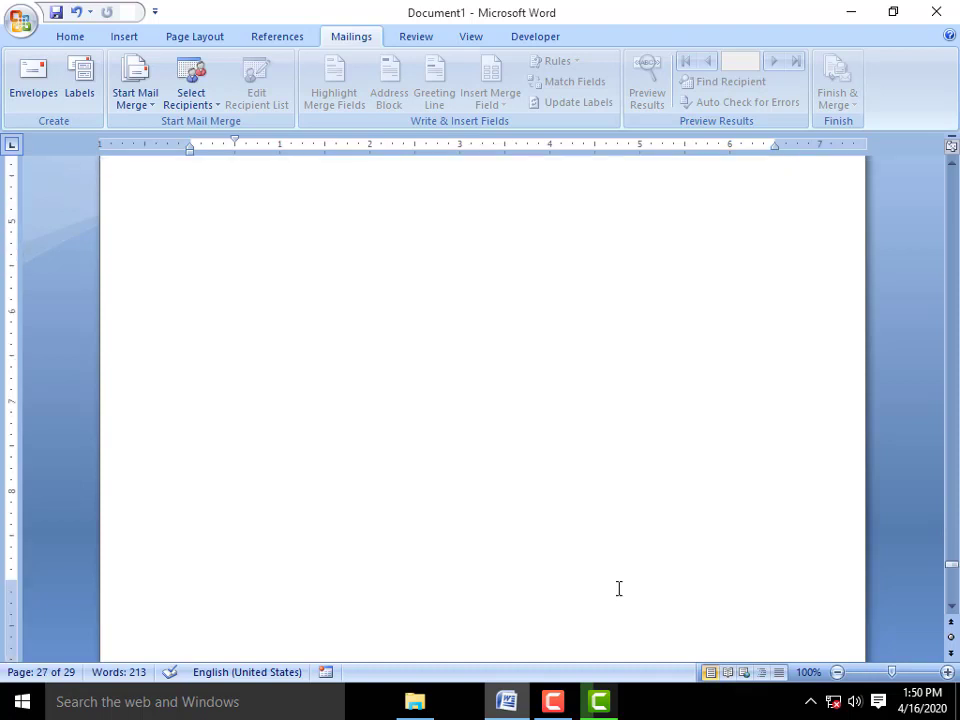
{"action": "scroll", "coordinate": [619, 588], "scroll_direction": "up", "scroll_amount": 3}
{"action": "scroll", "coordinate": [619, 588], "scroll_direction": "up", "scroll_amount": 5}
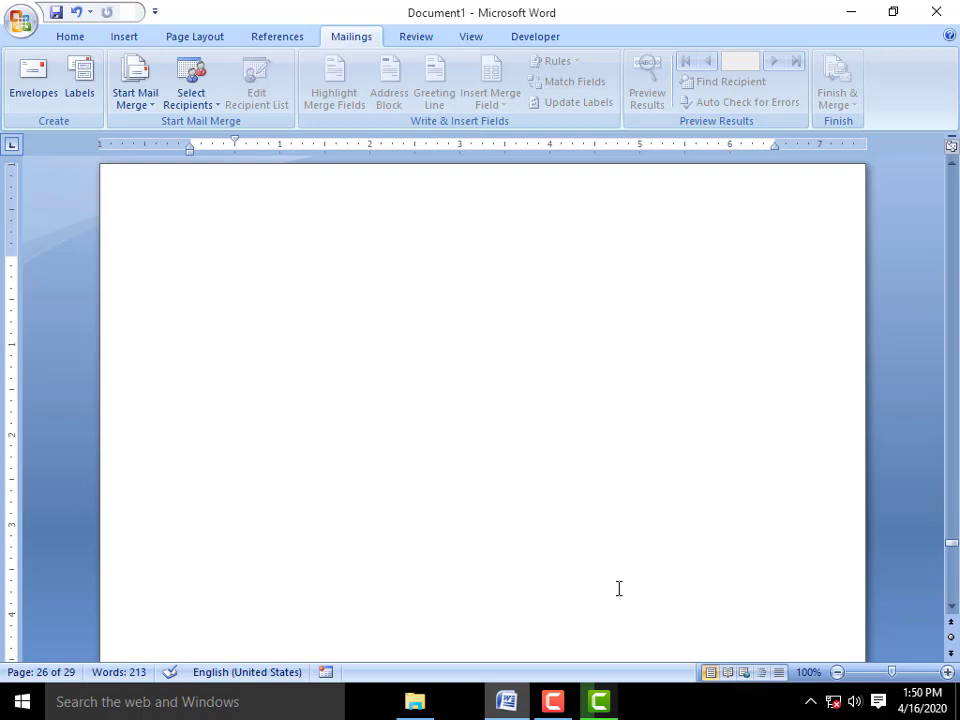
{"action": "scroll", "coordinate": [619, 588], "scroll_direction": "up", "scroll_amount": 5}
{"action": "scroll", "coordinate": [619, 588], "scroll_direction": "up", "scroll_amount": 5}
{"action": "scroll", "coordinate": [619, 588], "scroll_direction": "up", "scroll_amount": 10}
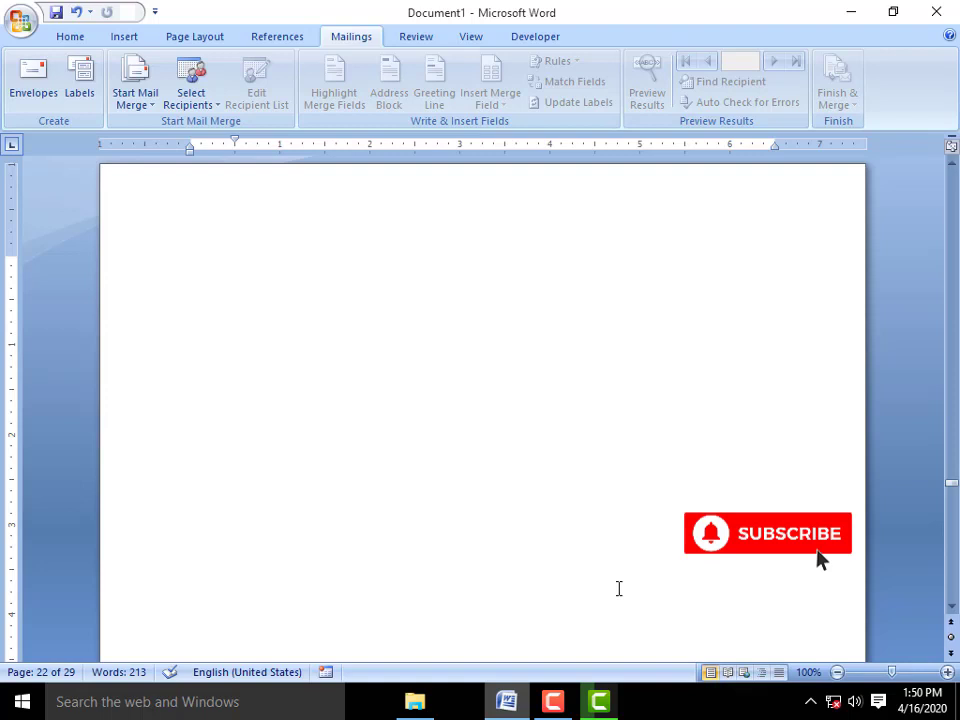
{"action": "key", "text": "ctrl+Page_Down"}
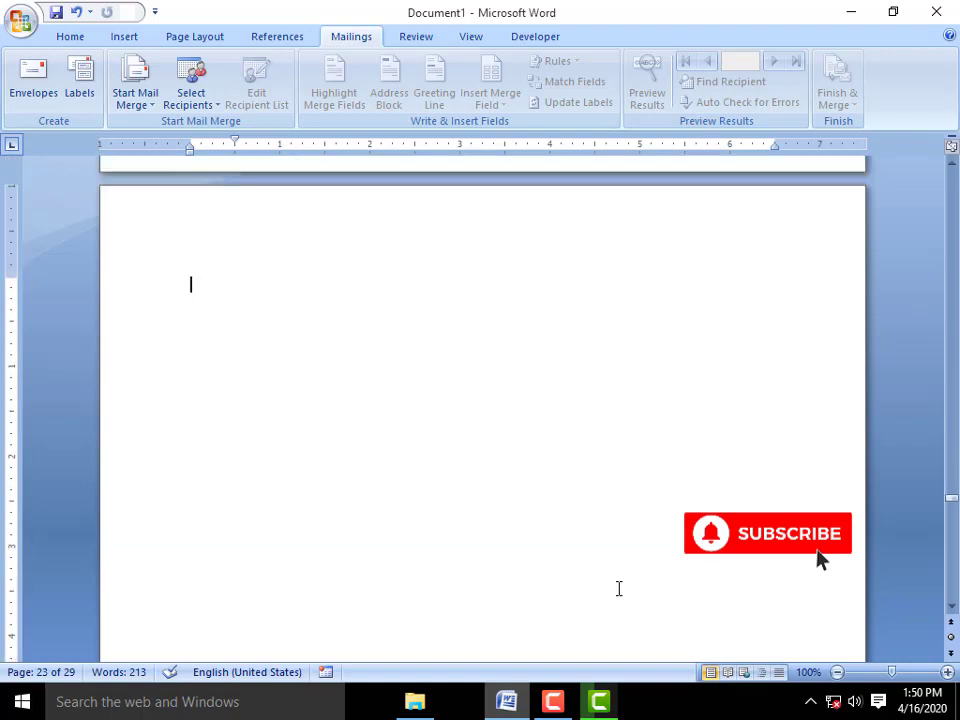
{"action": "key", "text": "ctrl+Page_Down"}
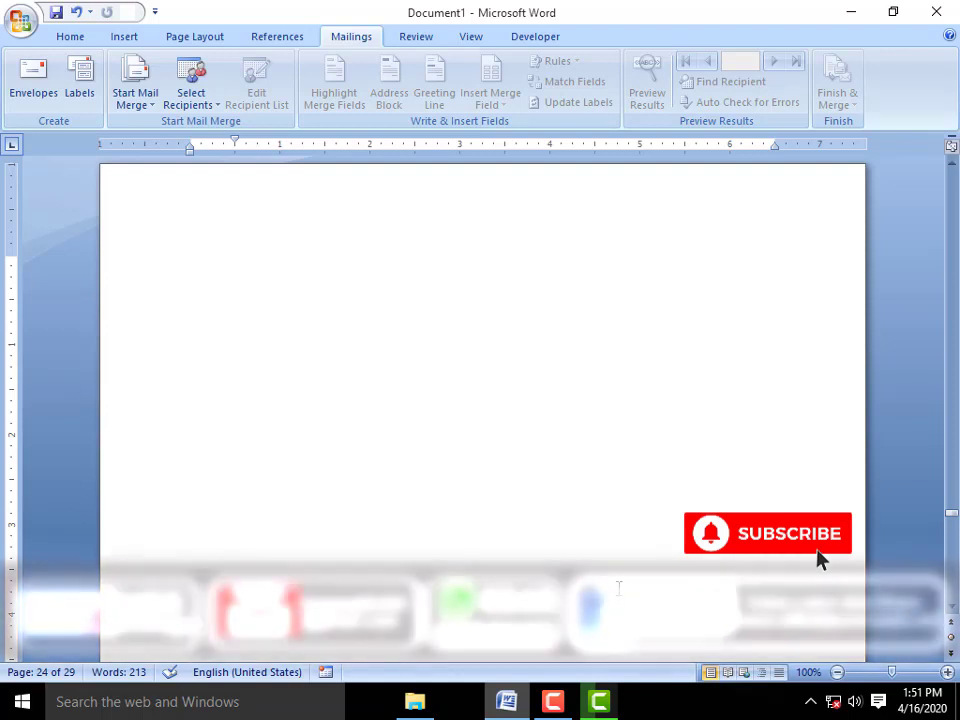
Step: Type a capitalised first name after a tab indent and zoom to 170%
{"action": "key", "text": "Tab"}
{"action": "type", "text": "MUH"}
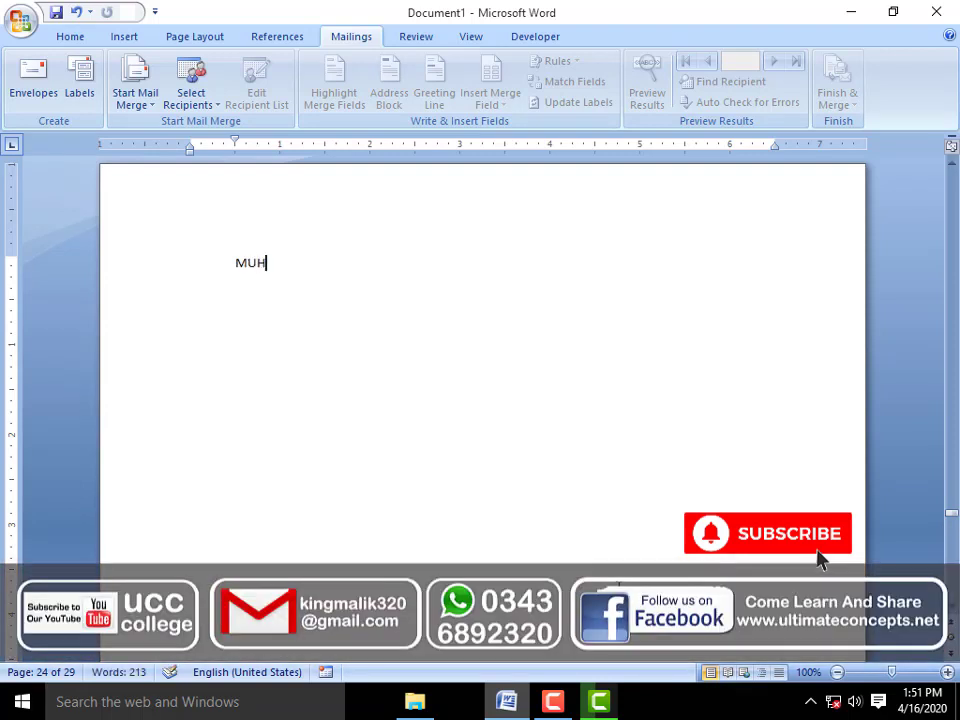
{"action": "type", "text": "AMMA"}
{"action": "type", "text": "D"}
{"action": "left_click", "coordinate": [946, 673]}
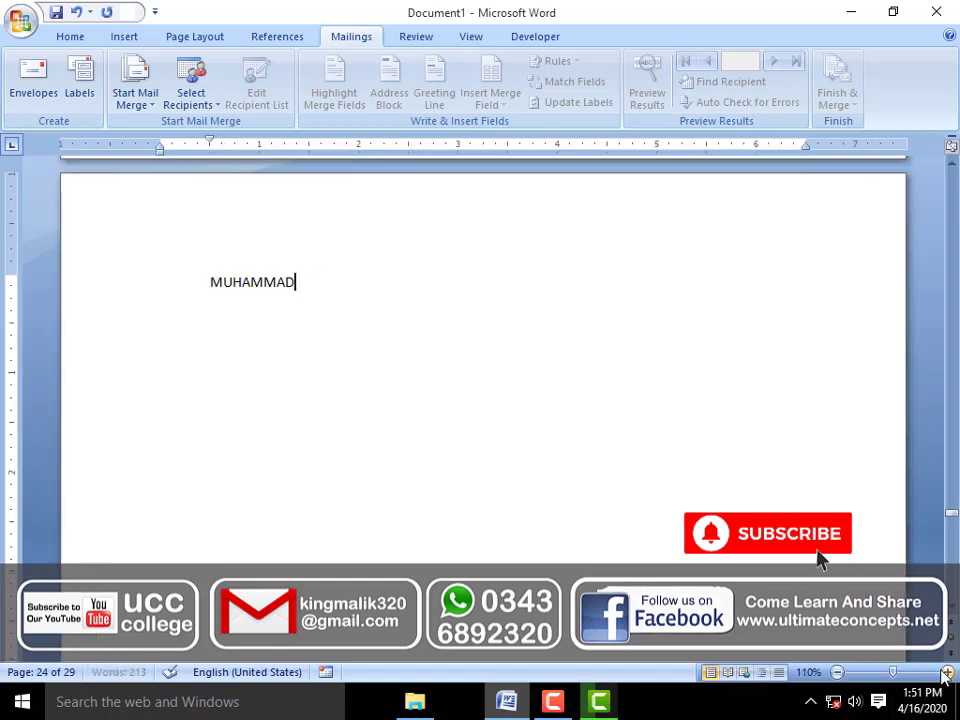
{"action": "left_click", "coordinate": [946, 673]}
{"action": "left_click", "coordinate": [946, 673]}
{"action": "left_click", "coordinate": [946, 673]}
{"action": "left_click", "coordinate": [946, 673]}
{"action": "left_click", "coordinate": [946, 673]}
{"action": "left_click", "coordinate": [946, 673]}
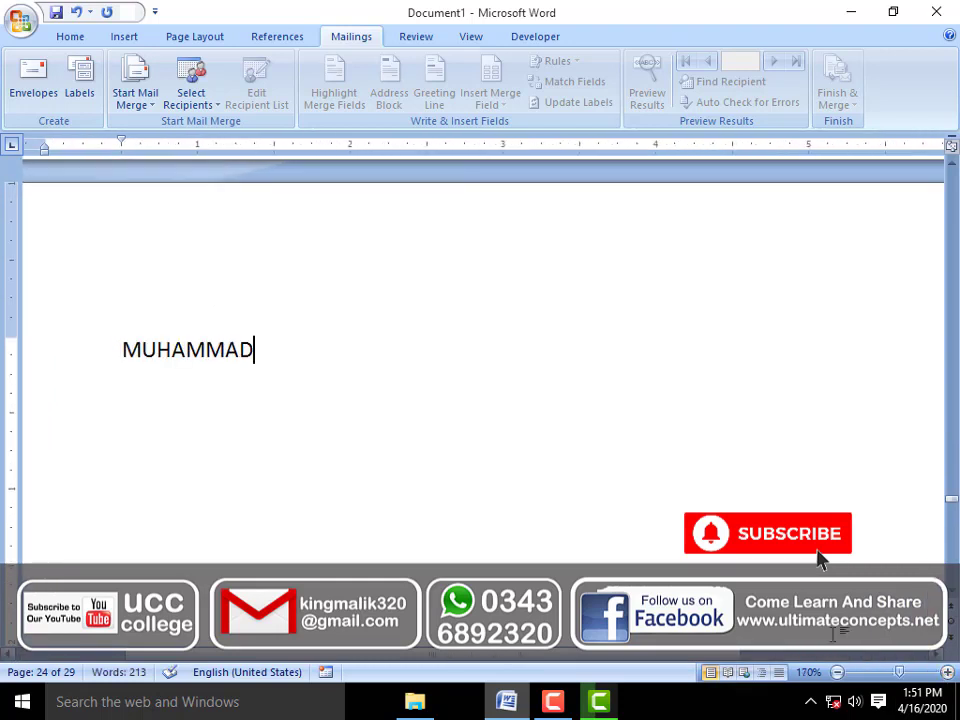
Step: Demonstrate Backspace and Delete on the name's letters, then undo to restore them
{"action": "key", "text": "BackSpace"}
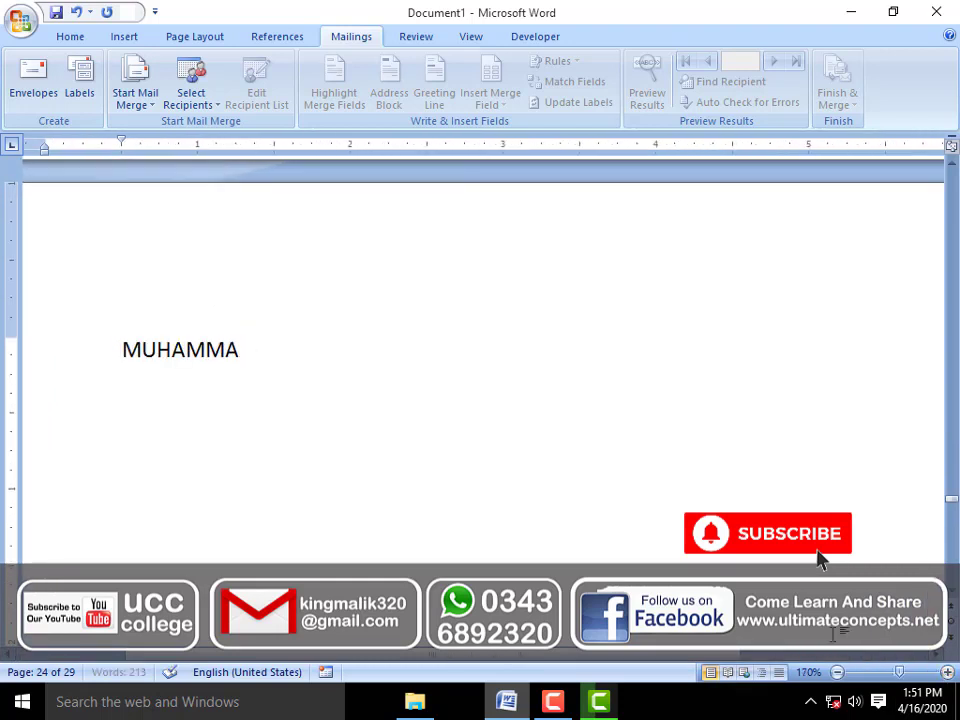
{"action": "key", "text": "BackSpace"}
{"action": "key", "text": "BackSpace"}
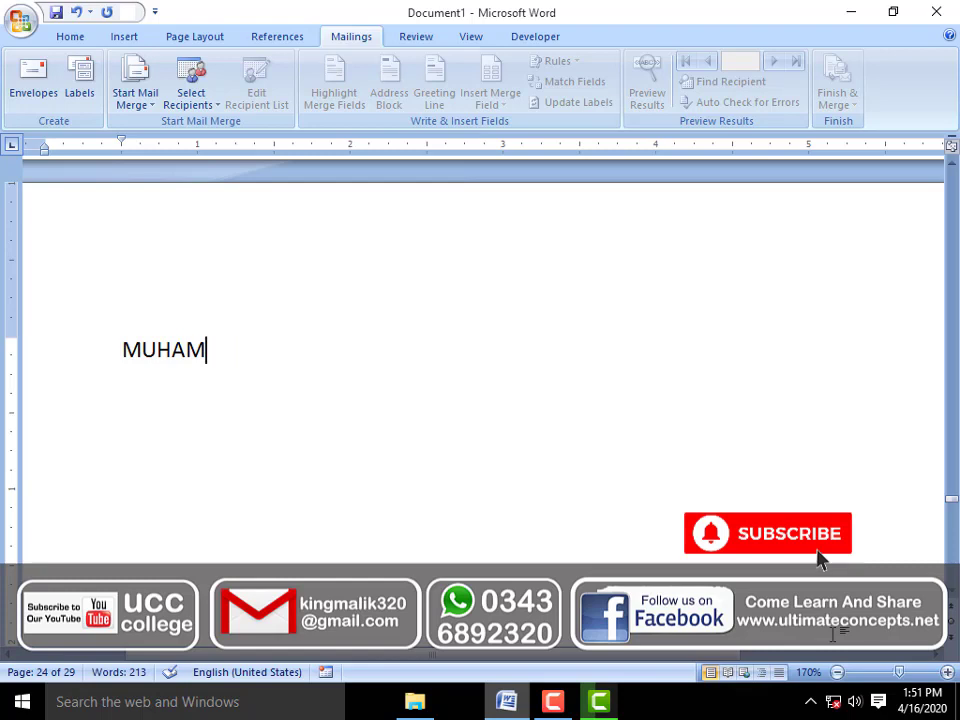
{"action": "type", "text": "MAD"}
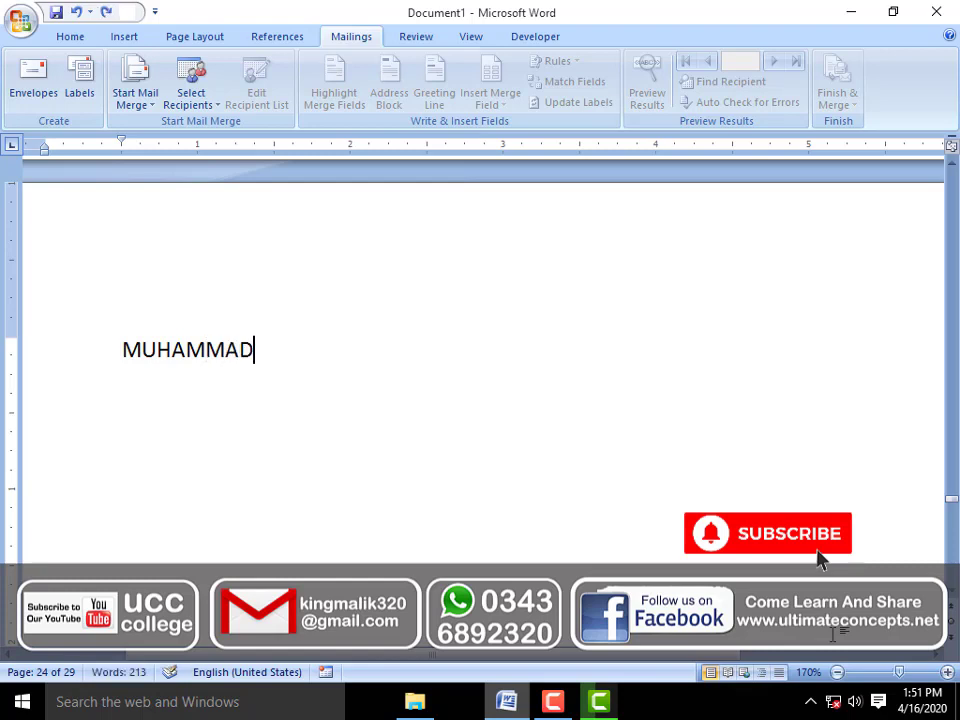
{"action": "key", "text": "Left"}
{"action": "key", "text": "Left"}
{"action": "key", "text": "Left"}
{"action": "key", "text": "Left"}
{"action": "key", "text": "Right"}
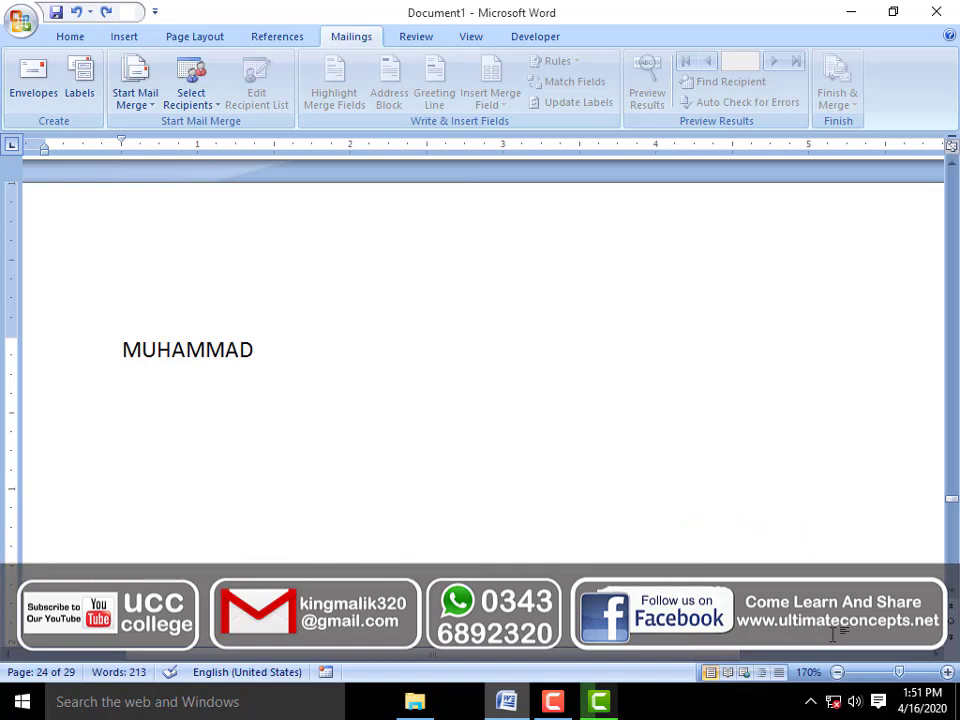
{"action": "key", "text": "Delete"}
{"action": "key", "text": "Delete"}
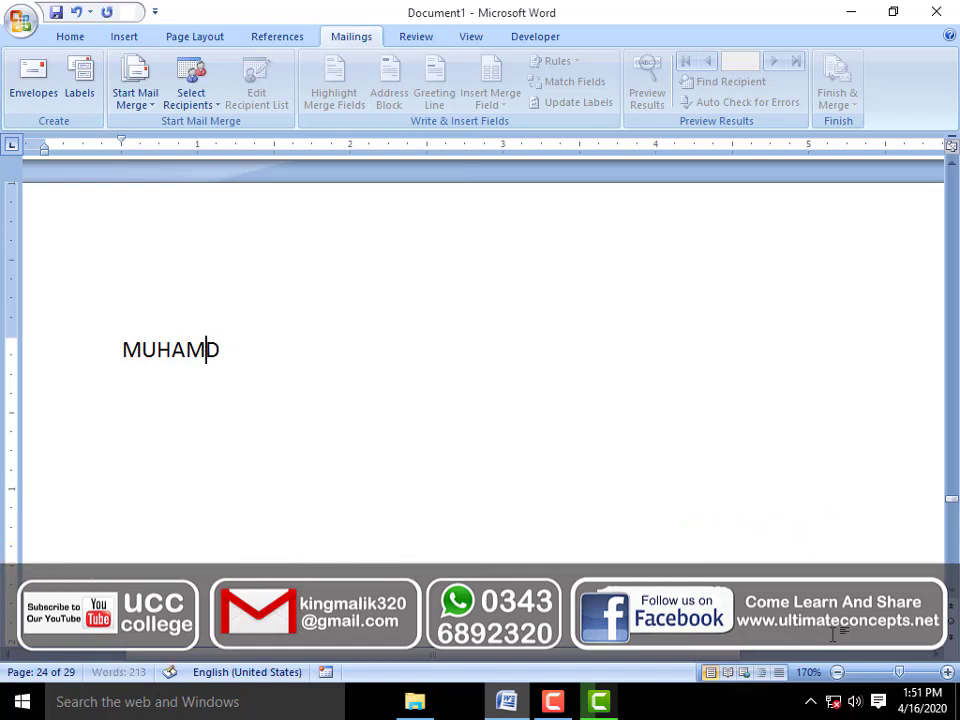
{"action": "key", "text": "Delete"}
{"action": "key", "text": "ctrl+z"}
{"action": "key", "text": "ctrl+z"}
{"action": "key", "text": "ctrl+z"}
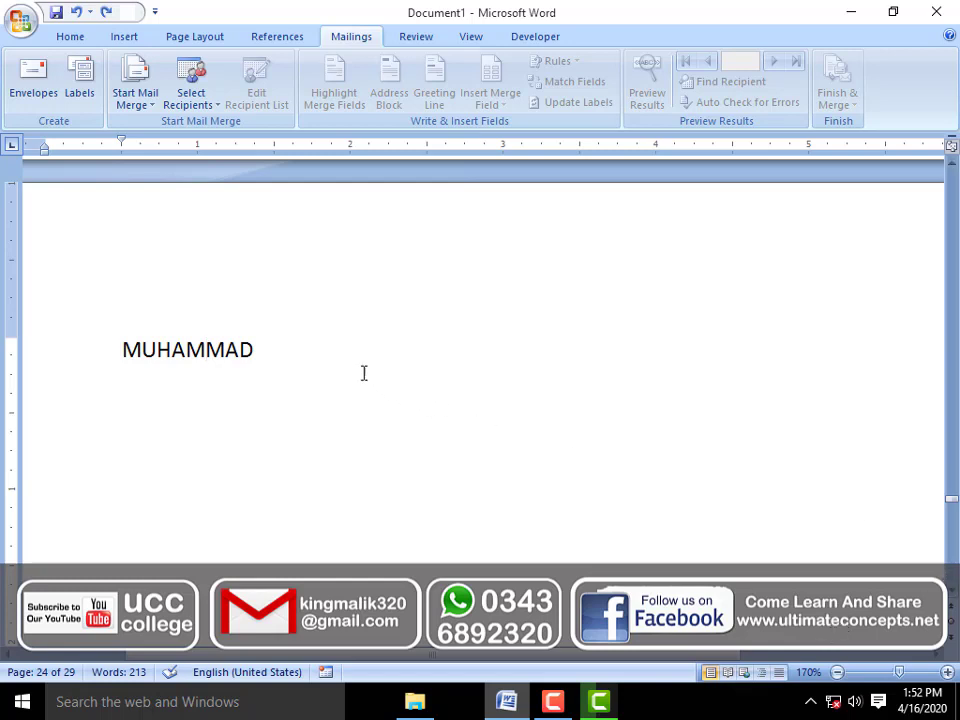
Step: Select the name, then place the insertion point after its first two letters
{"action": "left_click_drag", "start_coordinate": [364, 373], "coordinate": [122, 362]}
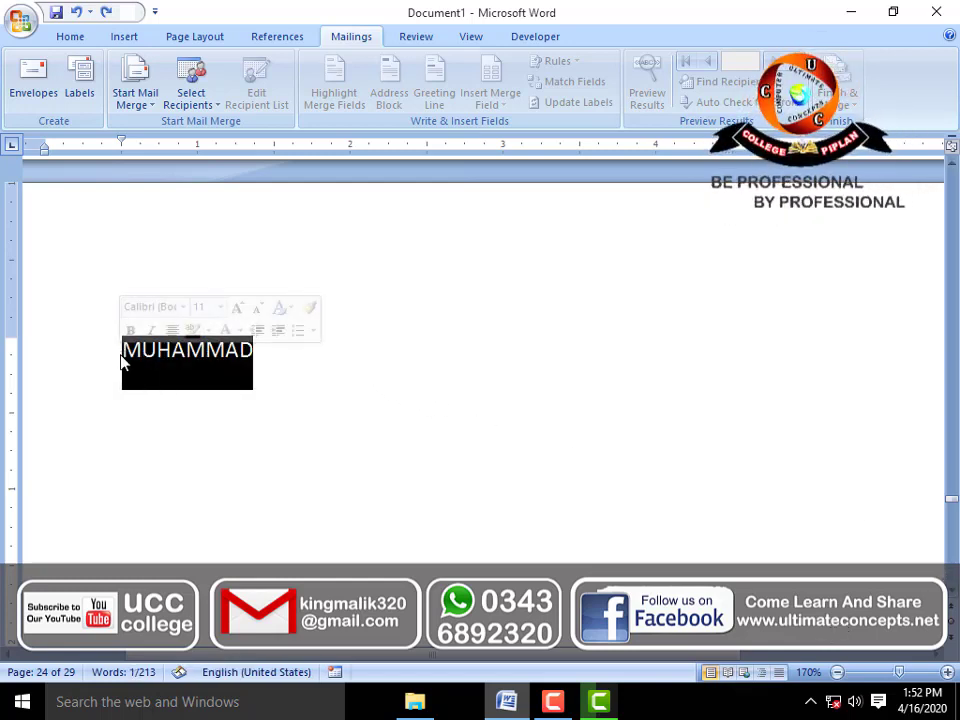
{"action": "key", "text": "Right"}
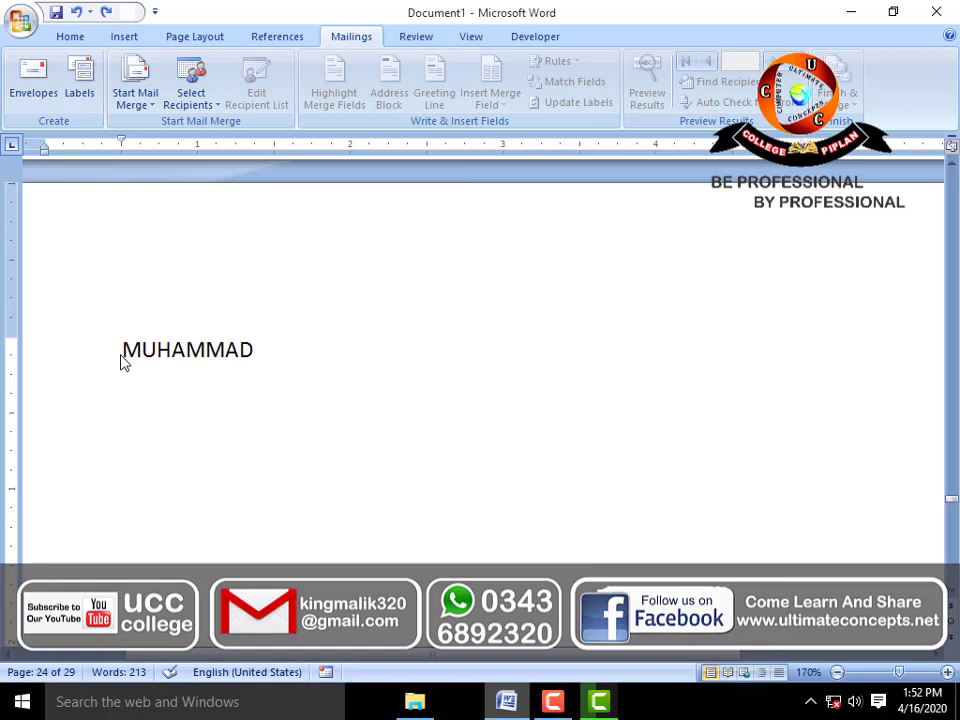
{"action": "key", "text": "Left"}
{"action": "key", "text": "Left"}
{"action": "key", "text": "Left"}
Step: Enable 'Use the Insert key to control overtype mode' in Word Options > Advanced
{"action": "left_click", "coordinate": [20, 20]}
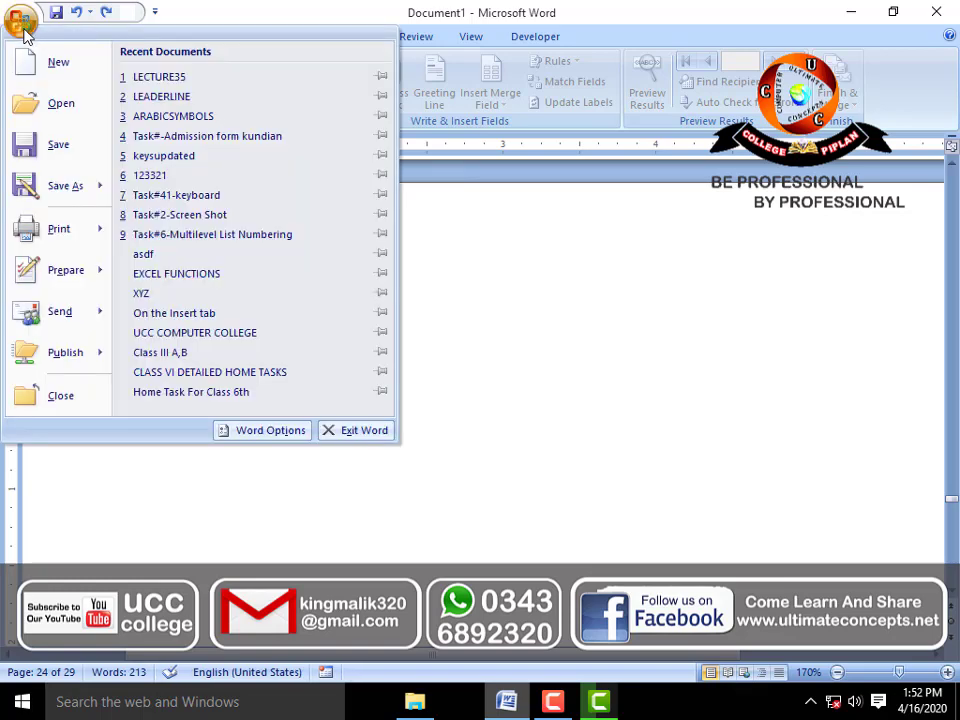
{"action": "left_click", "coordinate": [270, 432]}
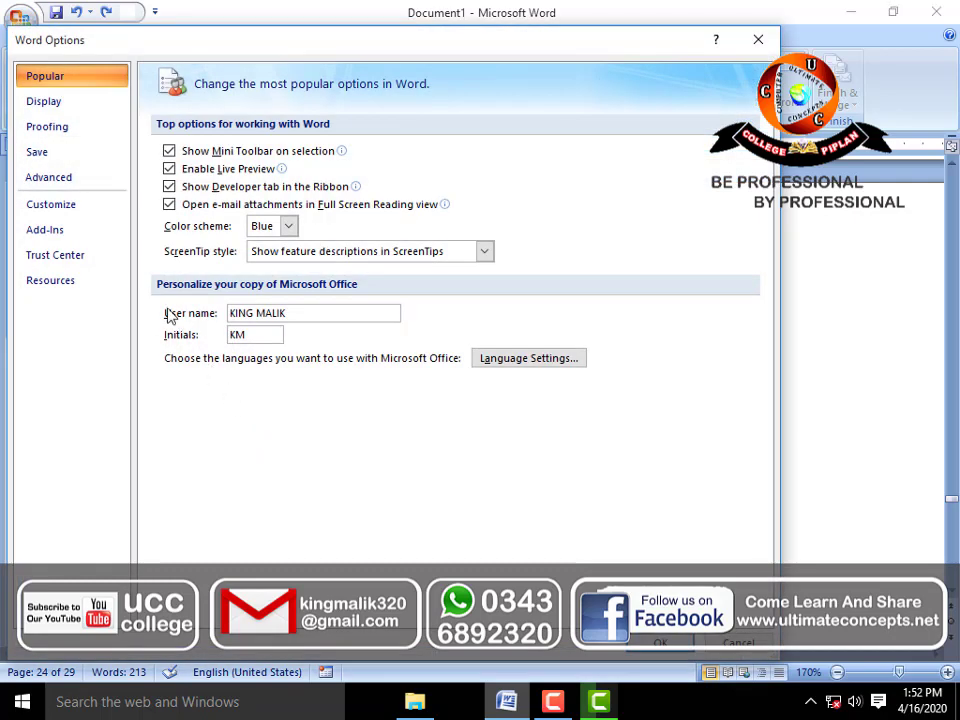
{"action": "left_click", "coordinate": [67, 181]}
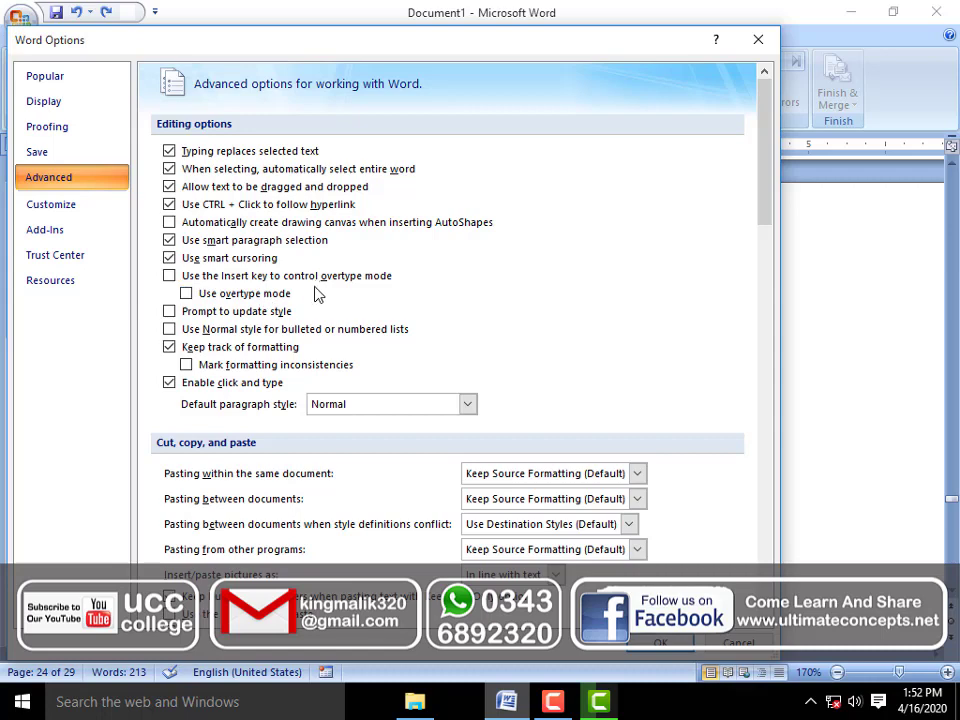
{"action": "left_click", "coordinate": [170, 278]}
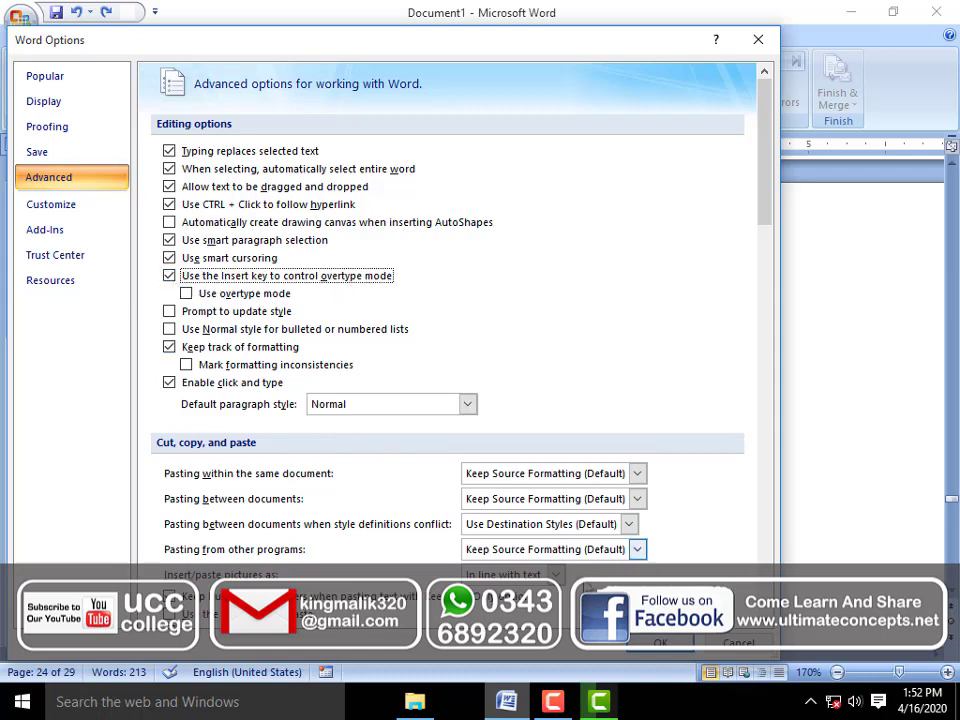
{"action": "left_click", "coordinate": [648, 651]}
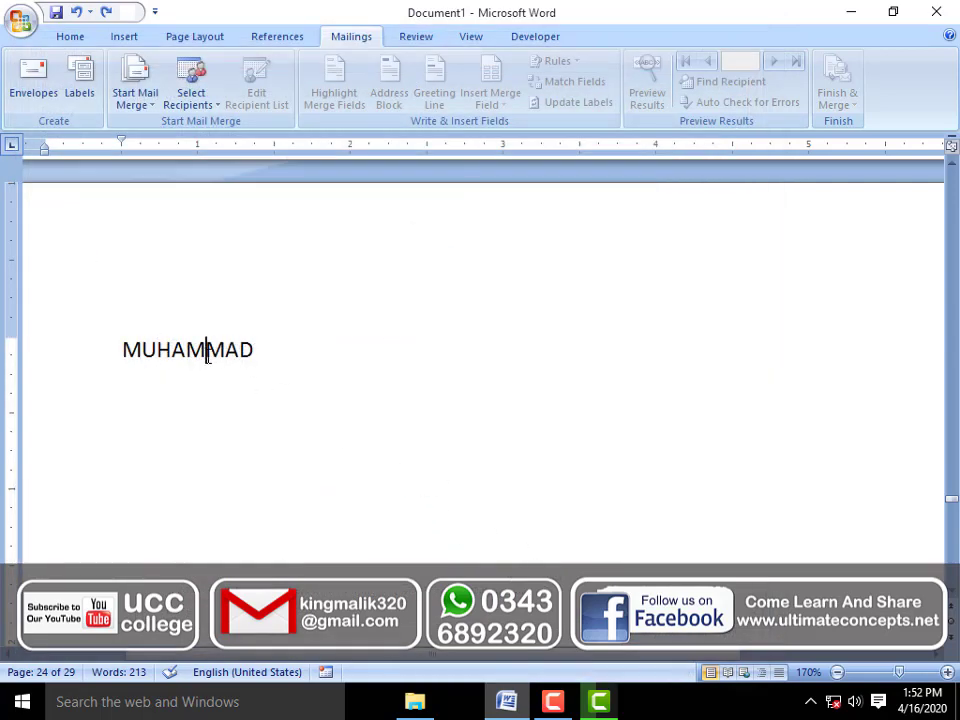
{"action": "key", "text": "Right"}
{"action": "key", "text": "Right"}
{"action": "key", "text": "Right"}
{"action": "type", "text": "NBNB"}
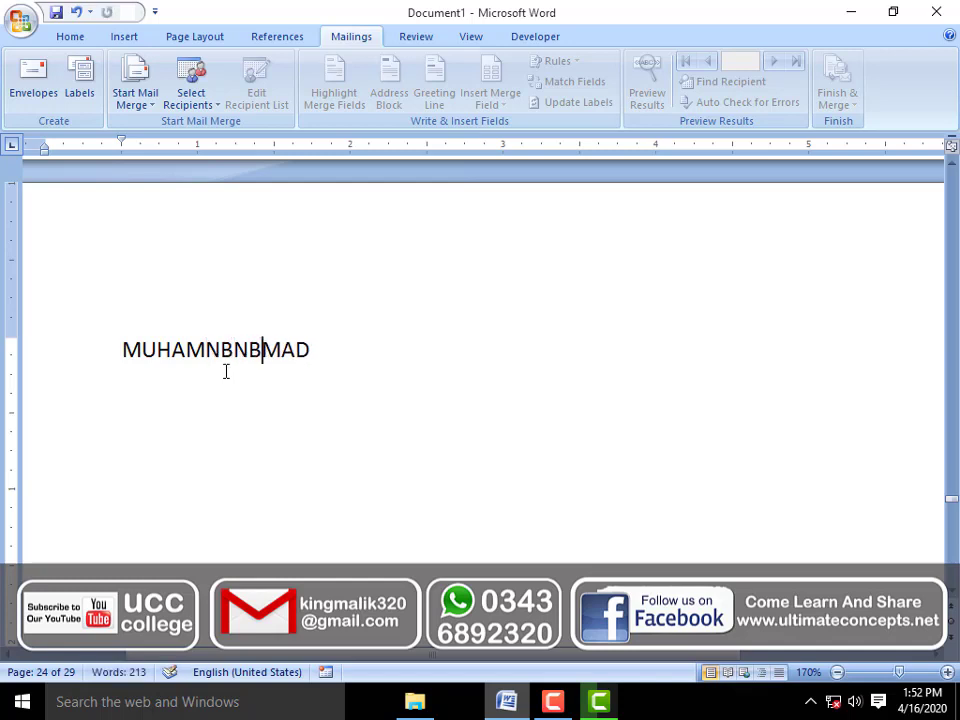
{"action": "type", "text": "NBNB"}
{"action": "key", "text": "BackSpace"}
{"action": "key", "text": "BackSpace"}
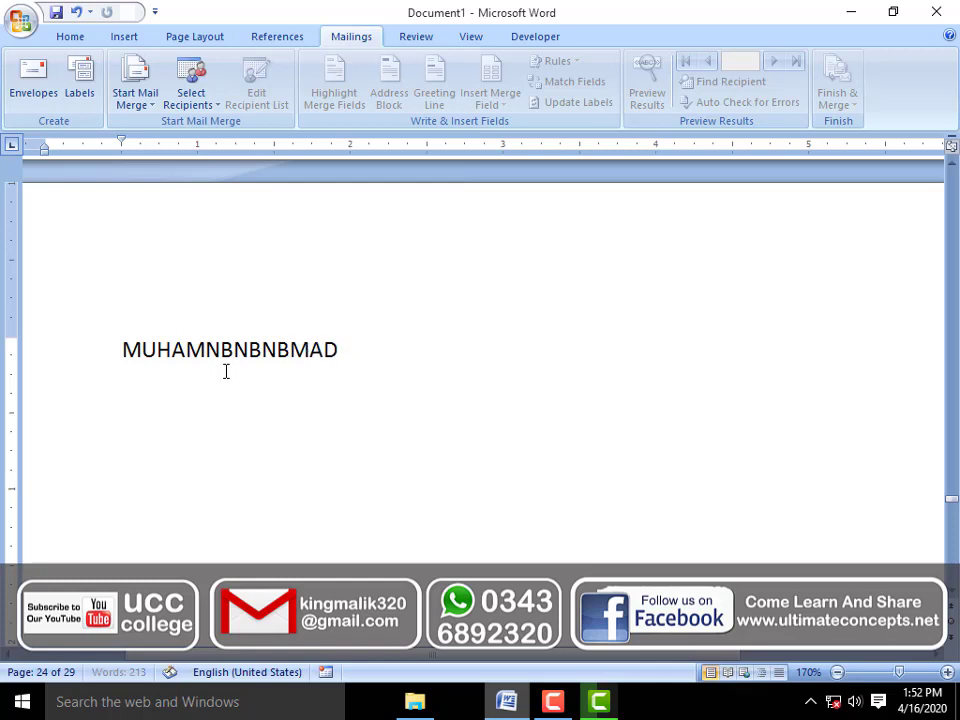
{"action": "key", "text": "BackSpace"}
{"action": "key", "text": "BackSpace"}
{"action": "key", "text": "BackSpace"}
{"action": "key", "text": "BackSpace"}
{"action": "key", "text": "BackSpace"}
{"action": "key", "text": "BackSpace"}
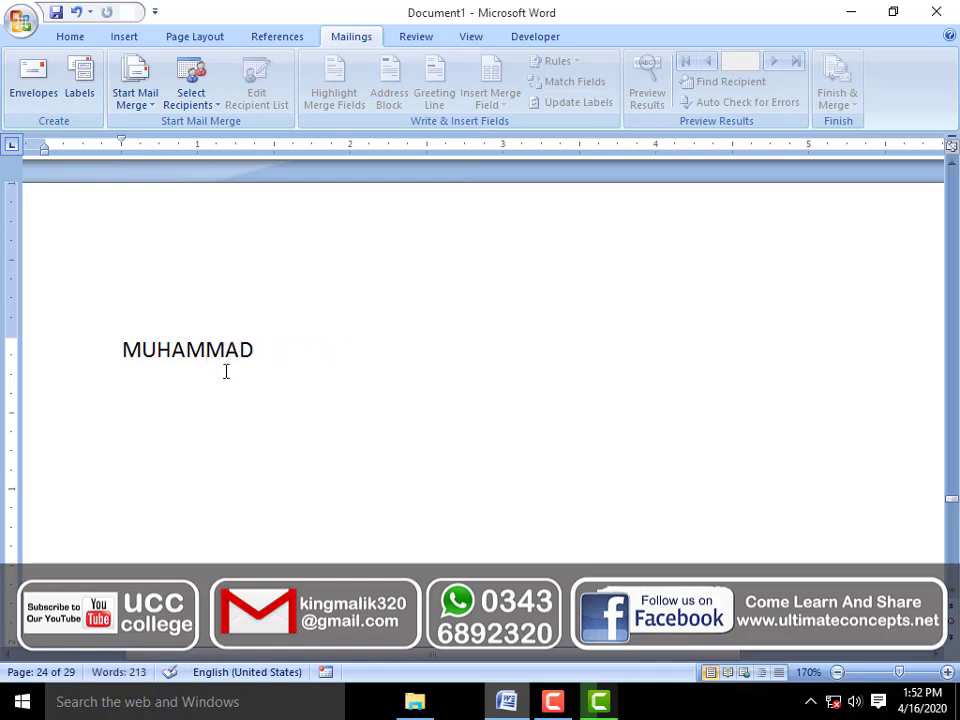
{"action": "scroll", "coordinate": [226, 371], "scroll_direction": "down", "scroll_amount": 10}
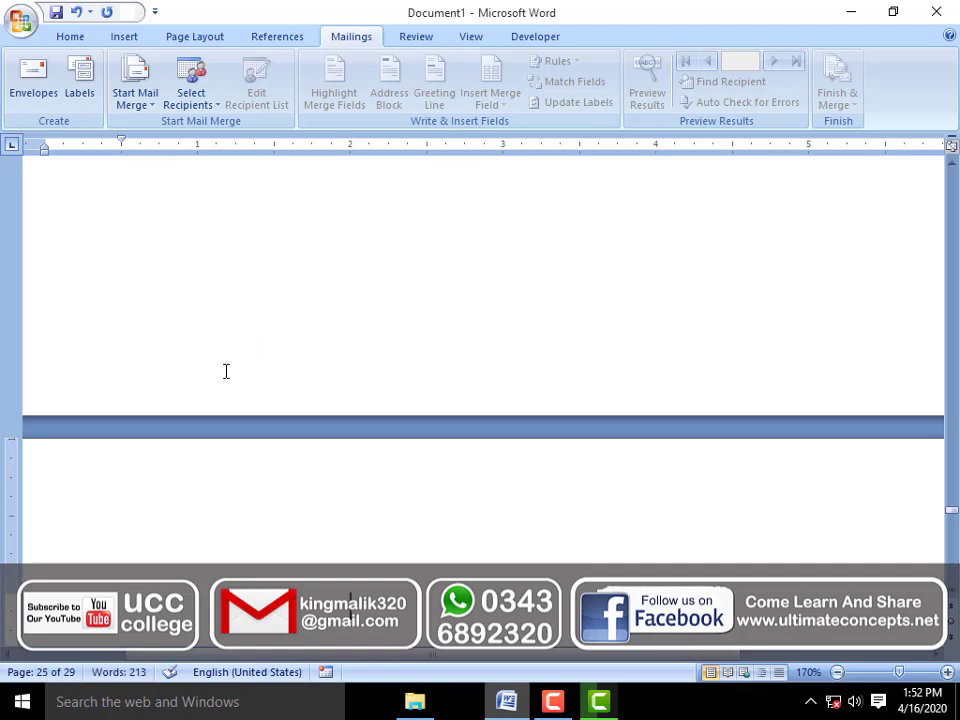
{"action": "scroll", "coordinate": [226, 371], "scroll_direction": "down", "scroll_amount": 2}
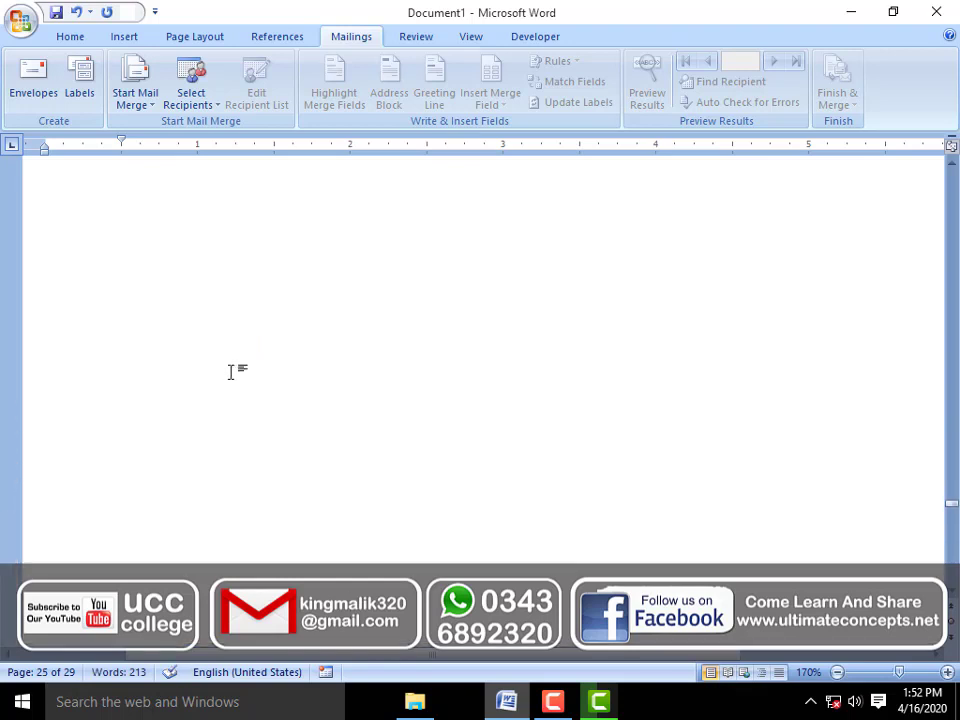
{"action": "scroll", "coordinate": [232, 372], "scroll_direction": "up", "scroll_amount": 3}
{"action": "scroll", "coordinate": [230, 371], "scroll_direction": "up", "scroll_amount": 2}
{"action": "scroll", "coordinate": [231, 372], "scroll_direction": "up", "scroll_amount": 8}
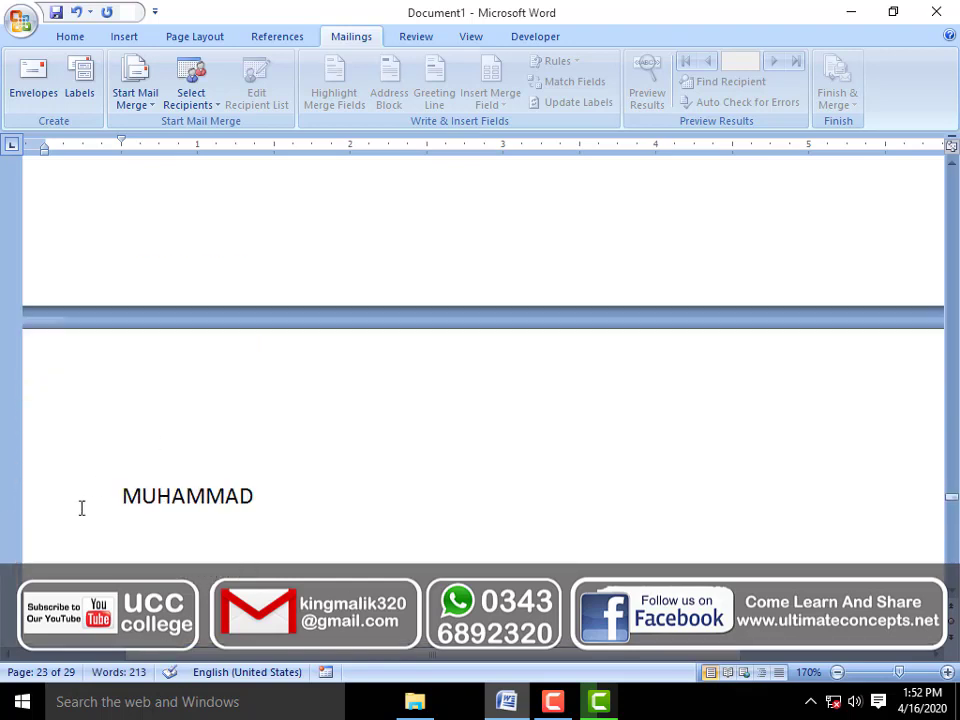
Step: Overtype the name with 'UCC COLLEGE', then retype the first name over it and delete leftover letters
{"action": "left_click", "coordinate": [114, 505]}
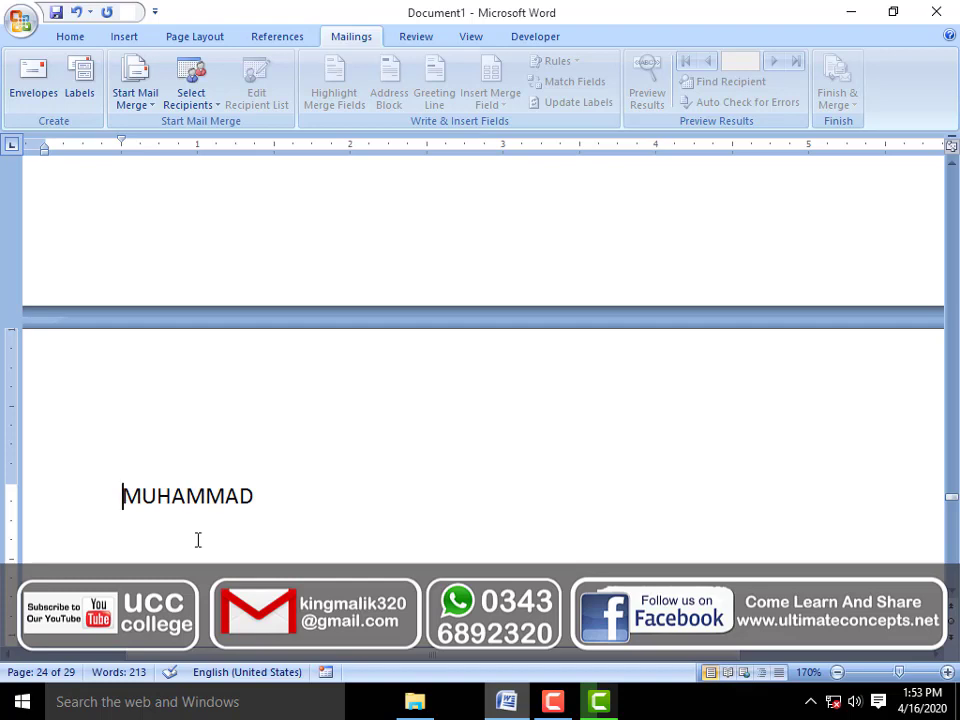
{"action": "type", "text": "UCC"}
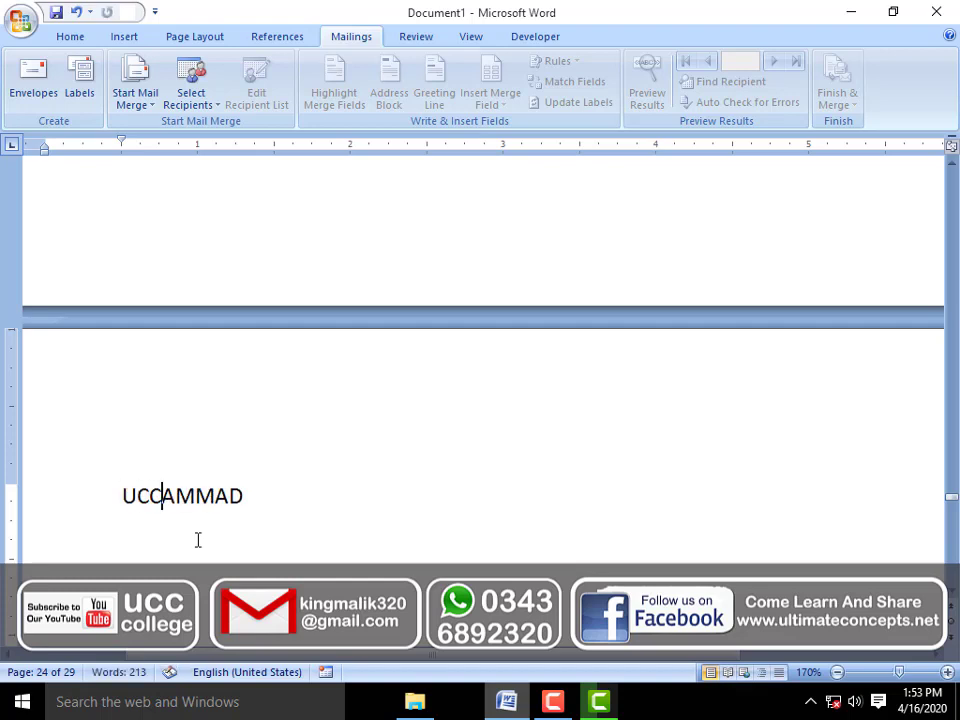
{"action": "type", "text": " CO"}
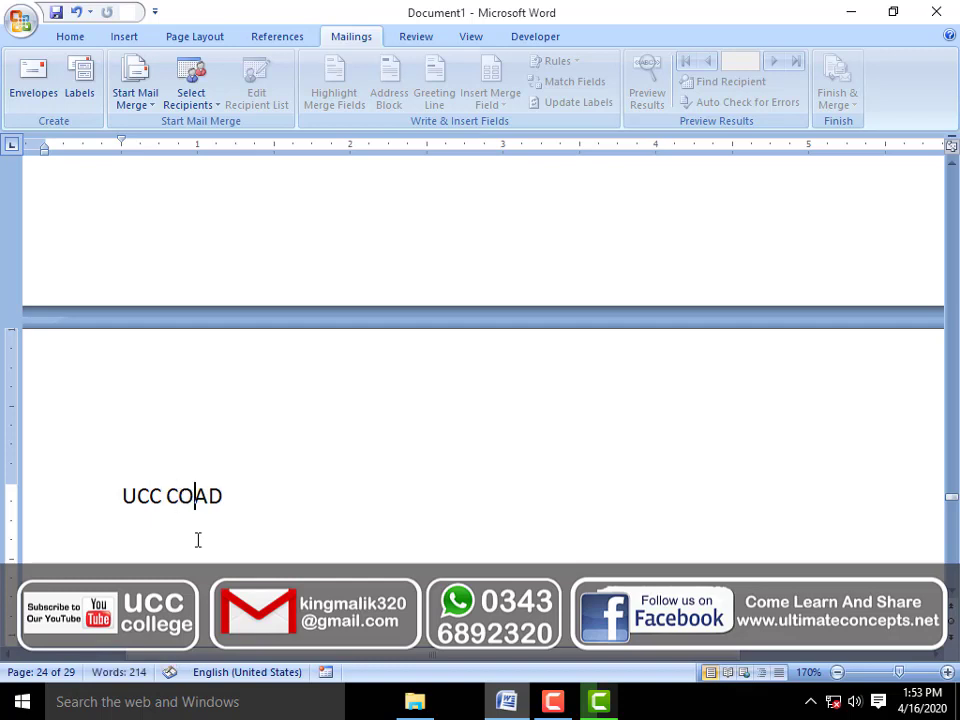
{"action": "type", "text": "LLEGE"}
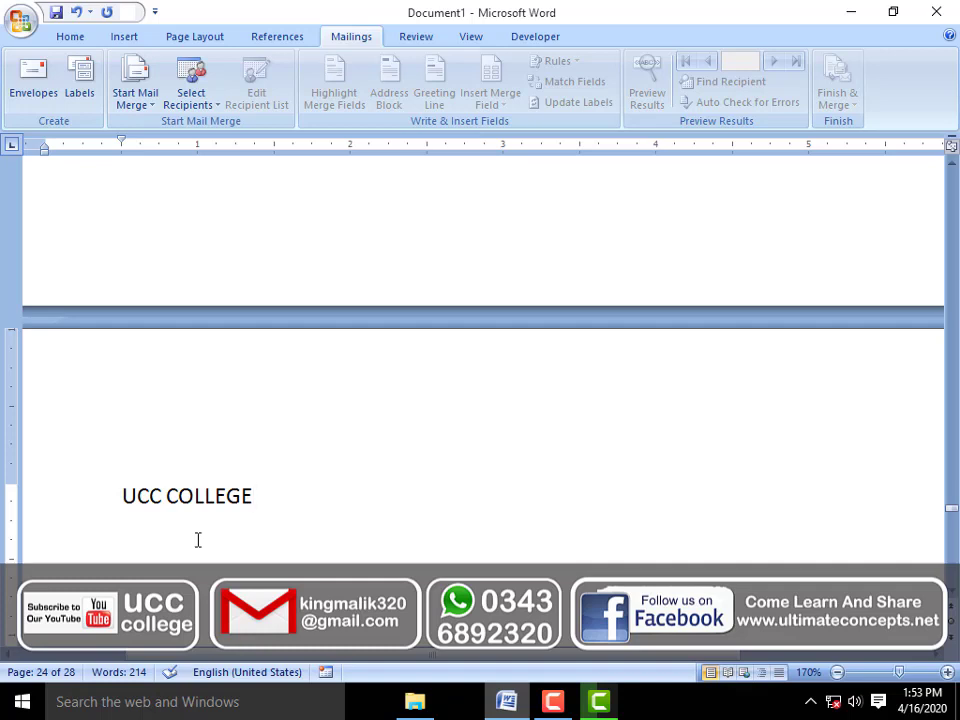
{"action": "key", "text": "ctrl+Left"}
{"action": "key", "text": "ctrl+Left"}
{"action": "type", "text": "MU"}
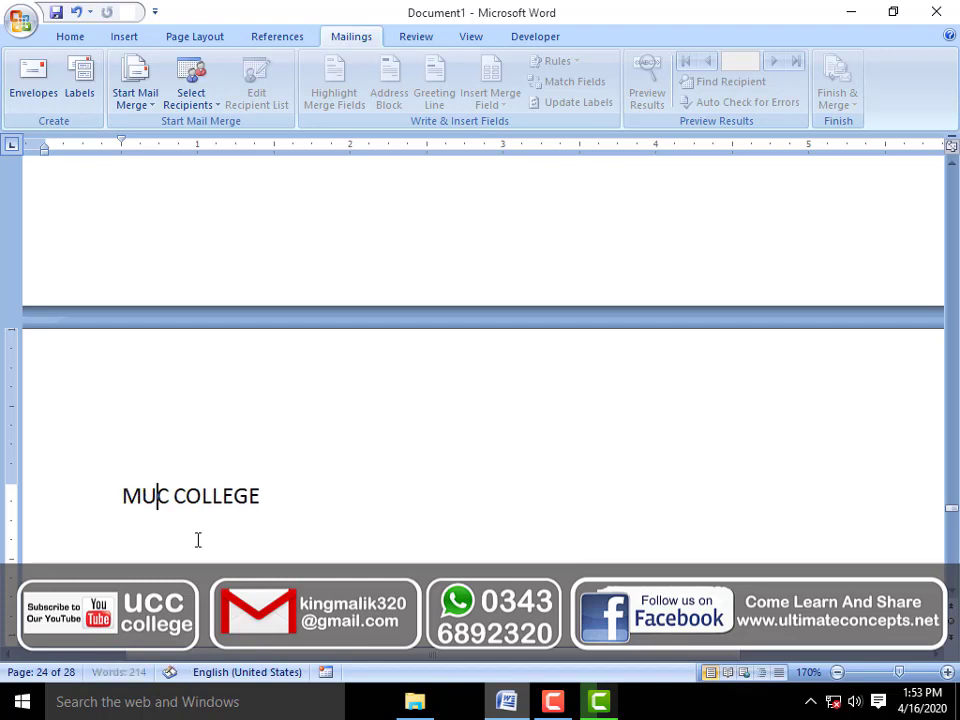
{"action": "type", "text": "HAM"}
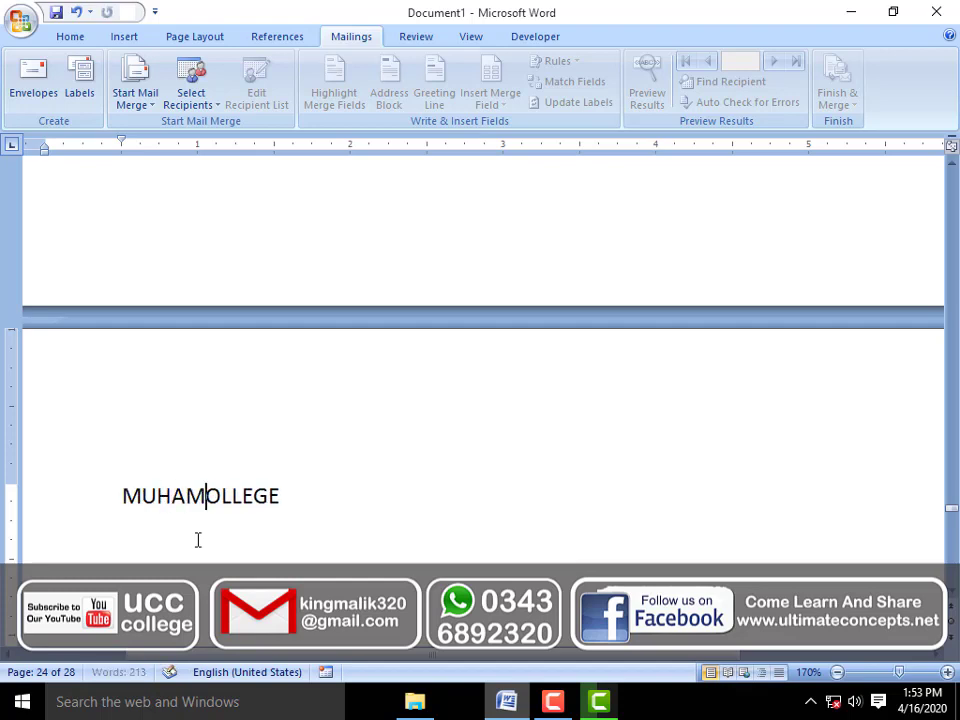
{"action": "type", "text": "MAD"}
{"action": "key", "text": "Delete"}
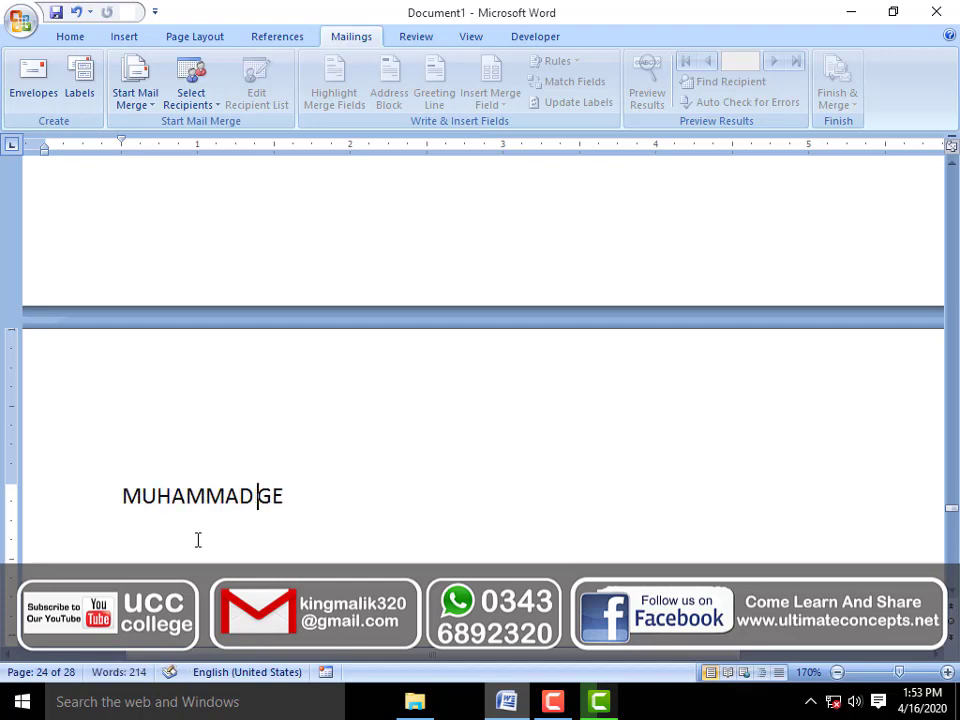
{"action": "key", "text": "Delete"}
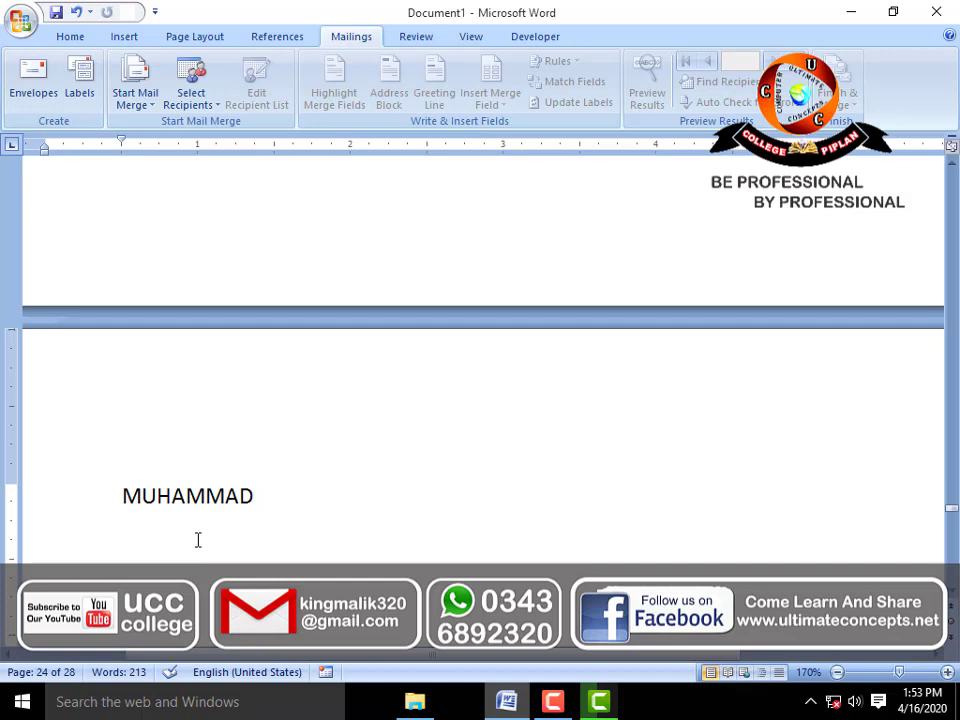
Step: Remove the trailing space, add and erase H letters, then overtype the name with JKHJKG
{"action": "key", "text": "BackSpace"}
{"action": "key", "text": "ctrl+Return"}
{"action": "key", "text": "Tab"}
{"action": "key", "text": "Tab"}
{"action": "key", "text": "Tab"}
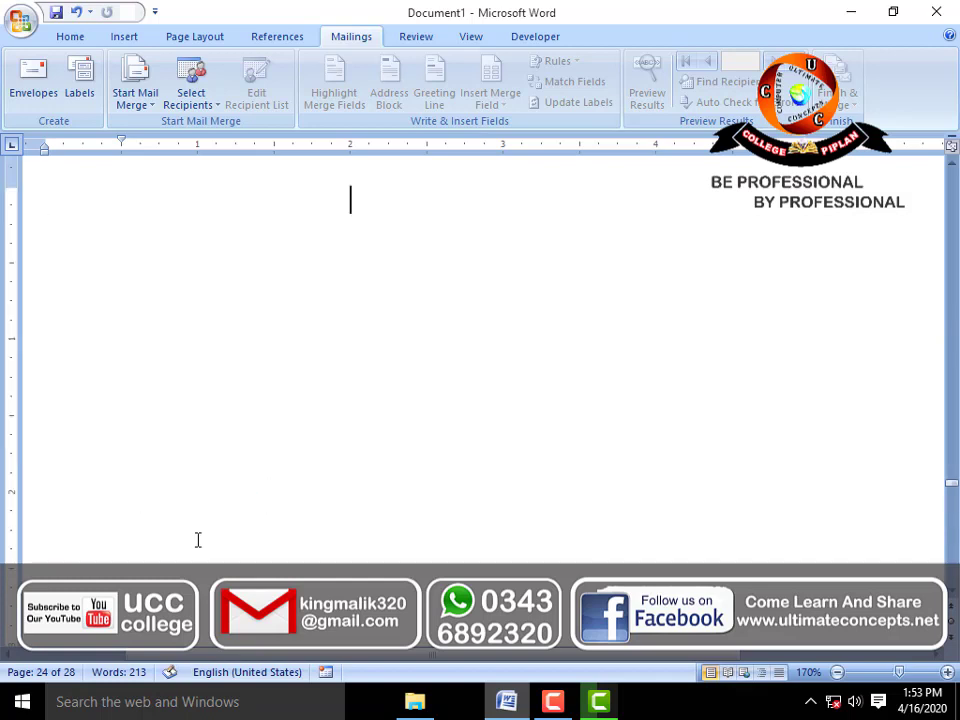
{"action": "scroll", "coordinate": [198, 540], "scroll_direction": "down", "scroll_amount": 10}
{"action": "type", "text": "HMUHAMMAD"}
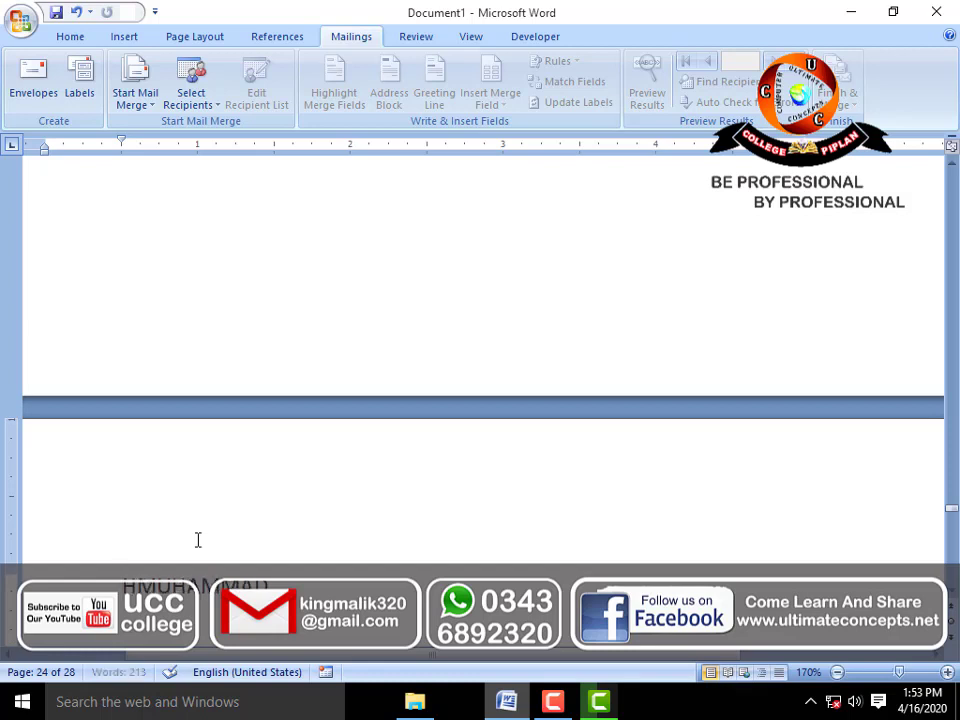
{"action": "type", "text": "HHHHH"}
{"action": "key", "text": "BackSpace"}
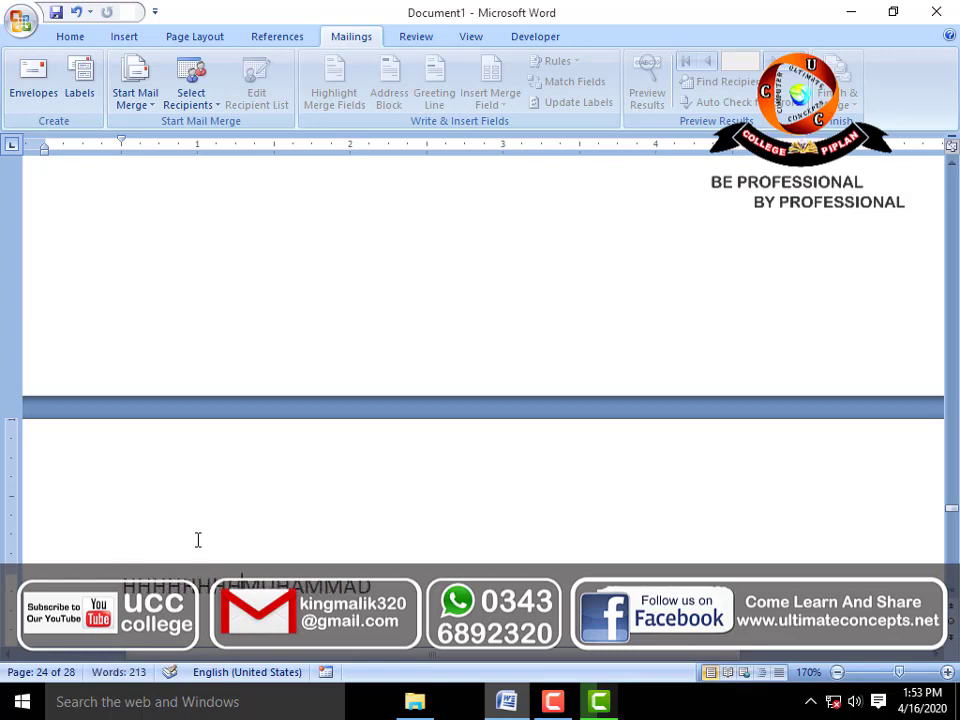
{"action": "key", "text": "BackSpace"}
{"action": "key", "text": "BackSpace"}
{"action": "key", "text": "BackSpace"}
{"action": "key", "text": "BackSpace"}
{"action": "key", "text": "BackSpace"}
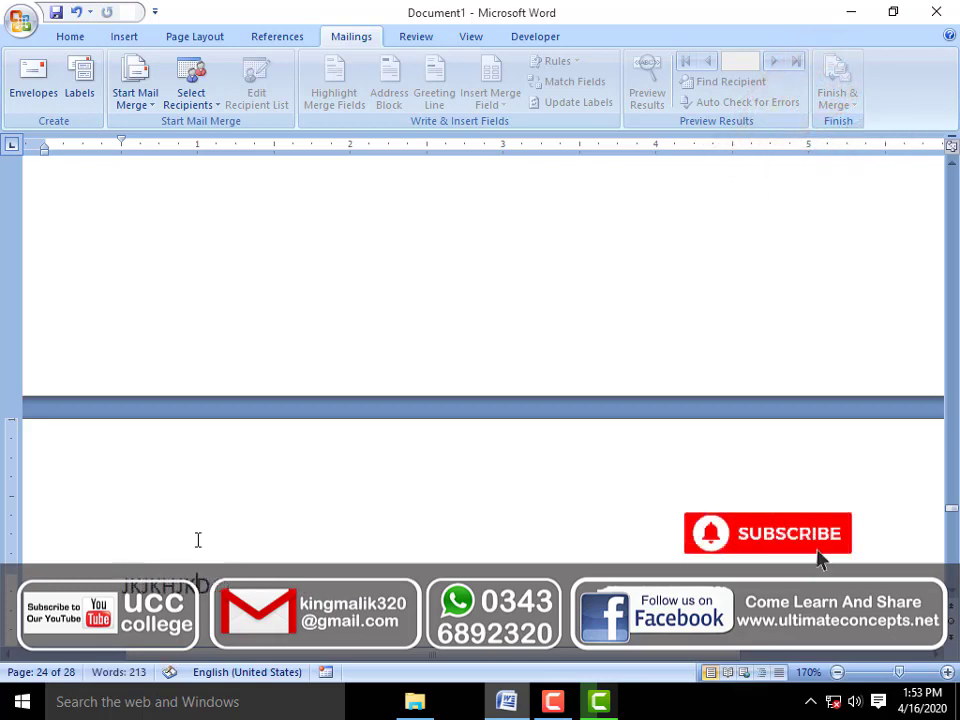
{"action": "type", "text": "JKHJKG"}
{"action": "scroll", "coordinate": [250, 440], "scroll_direction": "down", "scroll_amount": 2}
{"action": "scroll", "coordinate": [252, 445], "scroll_direction": "down", "scroll_amount": 1}
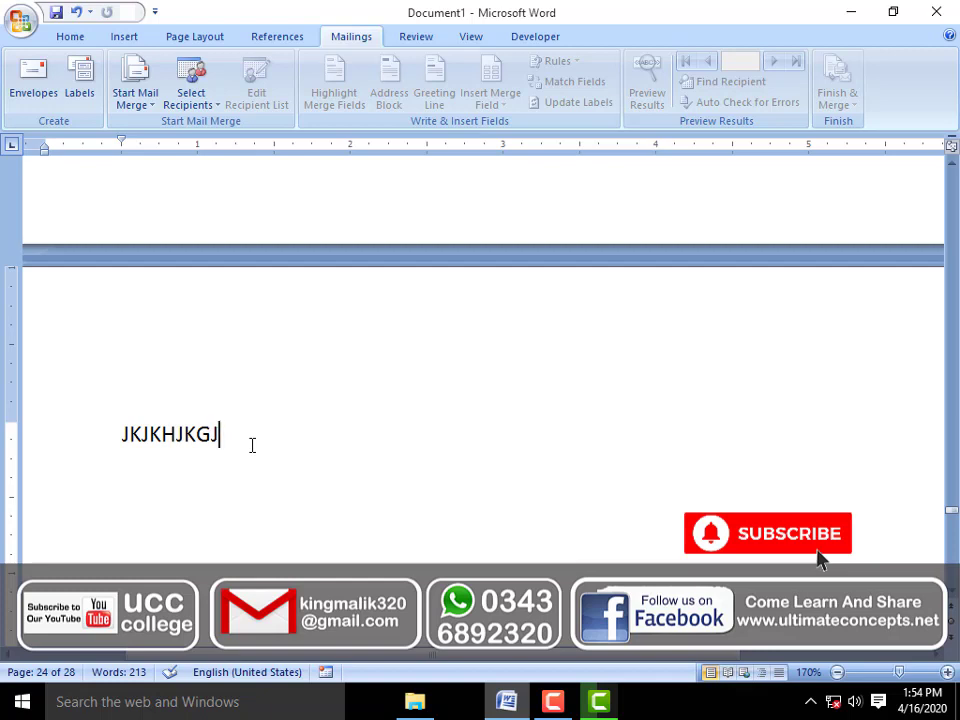
{"action": "scroll", "coordinate": [252, 445], "scroll_direction": "down", "scroll_amount": 1}
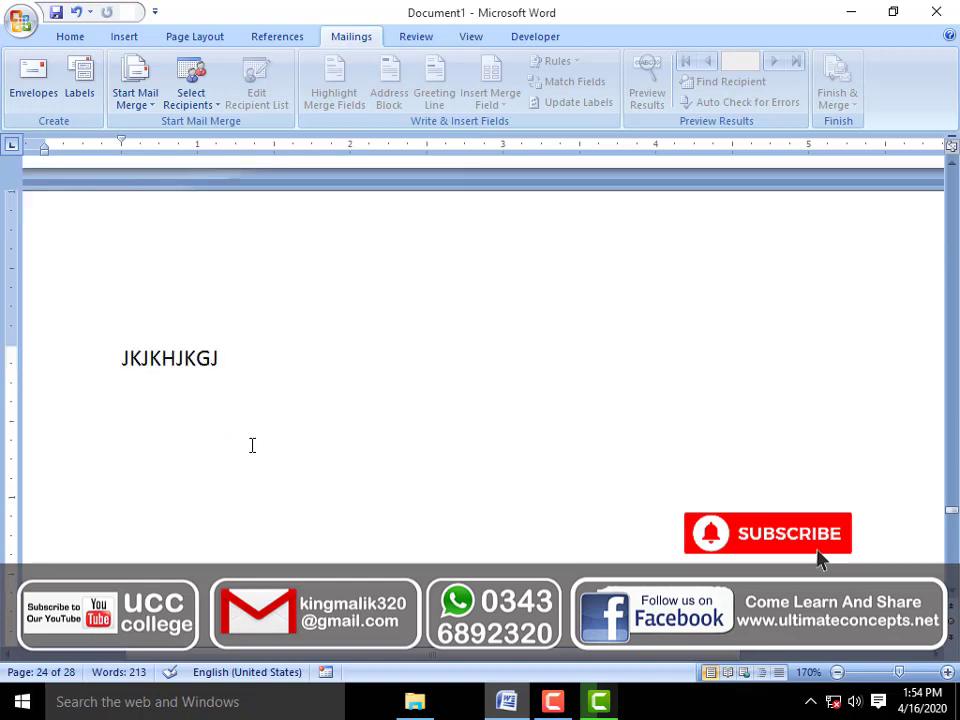